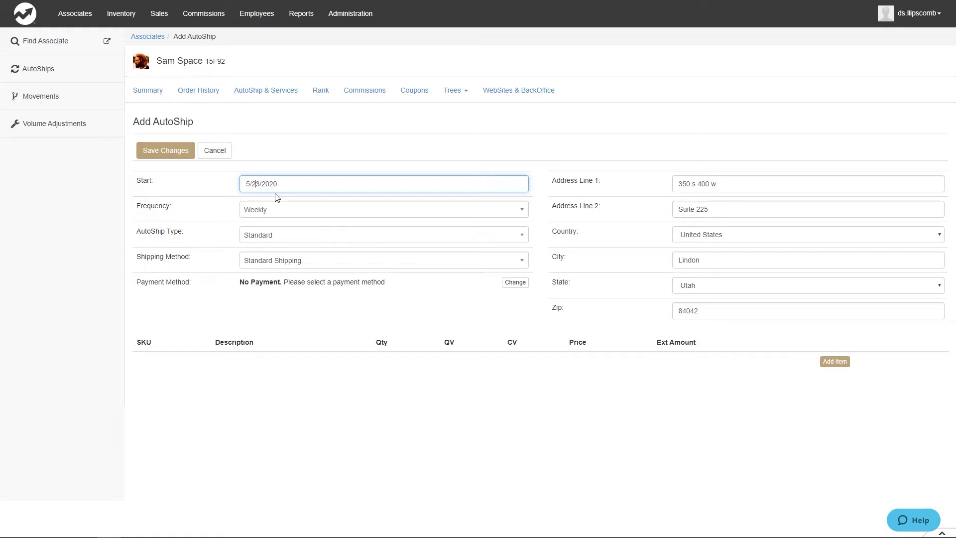
click(348, 215)
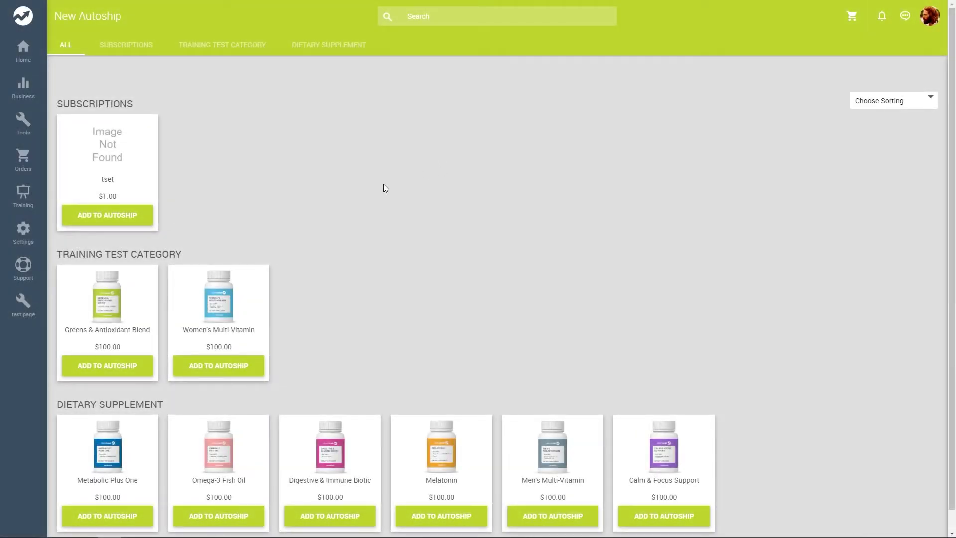
Add one Greens & Antioxidant Blend kit to the new autoship
click(112, 367)
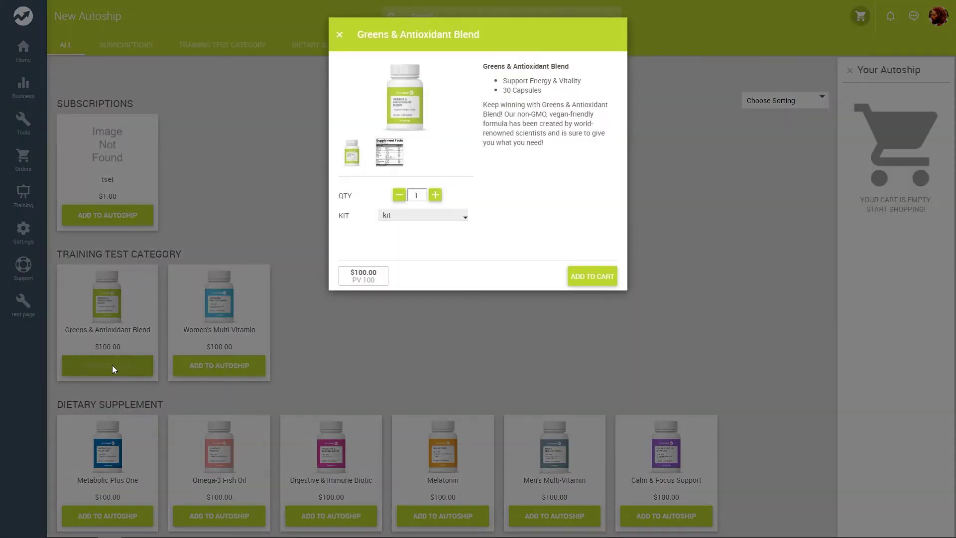
click(595, 277)
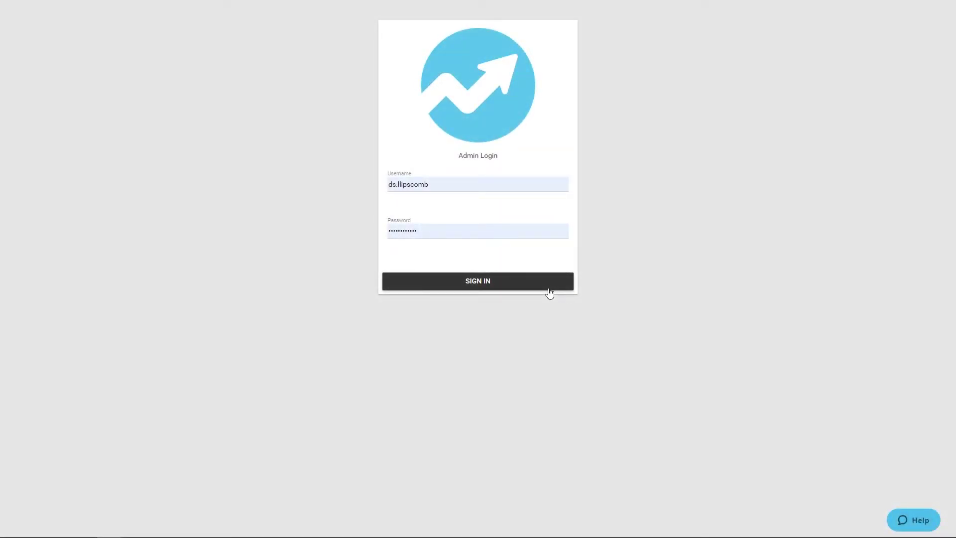
Sign in to the Web Office admin and open the Autoship advanced settings with the autoship date rules
click(549, 293)
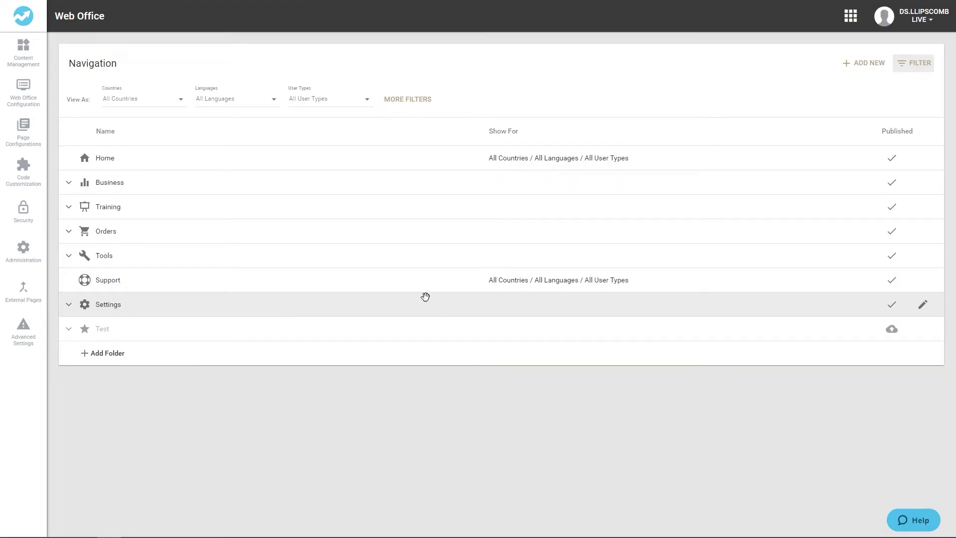
click(32, 341)
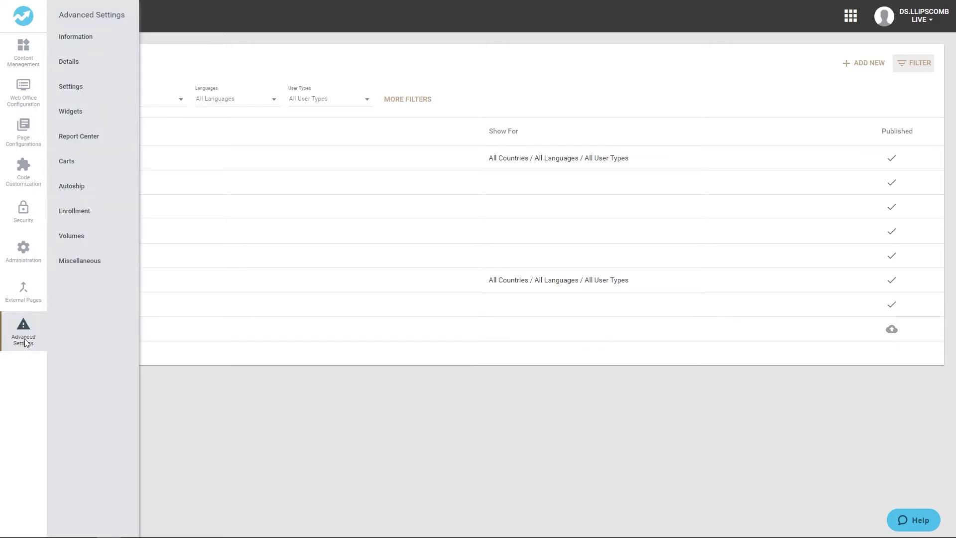
click(104, 198)
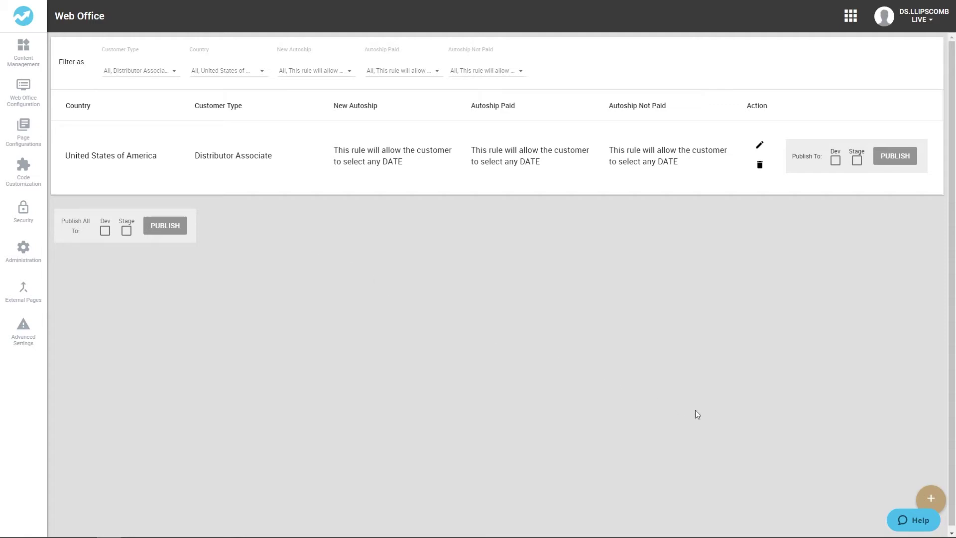
Create a new Autoship Date rule for the Distributor Associate customer type in the United States of America
click(932, 498)
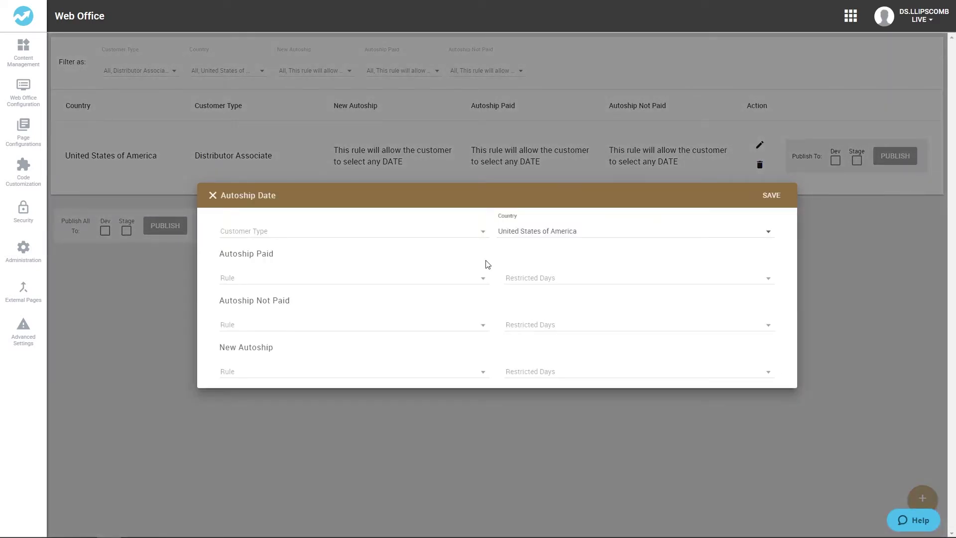
click(473, 239)
click(384, 234)
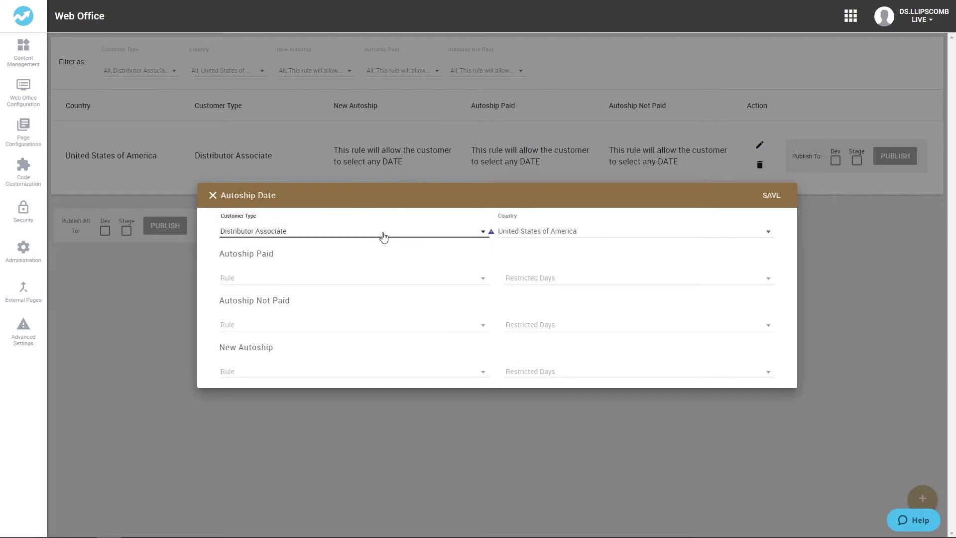
click(588, 240)
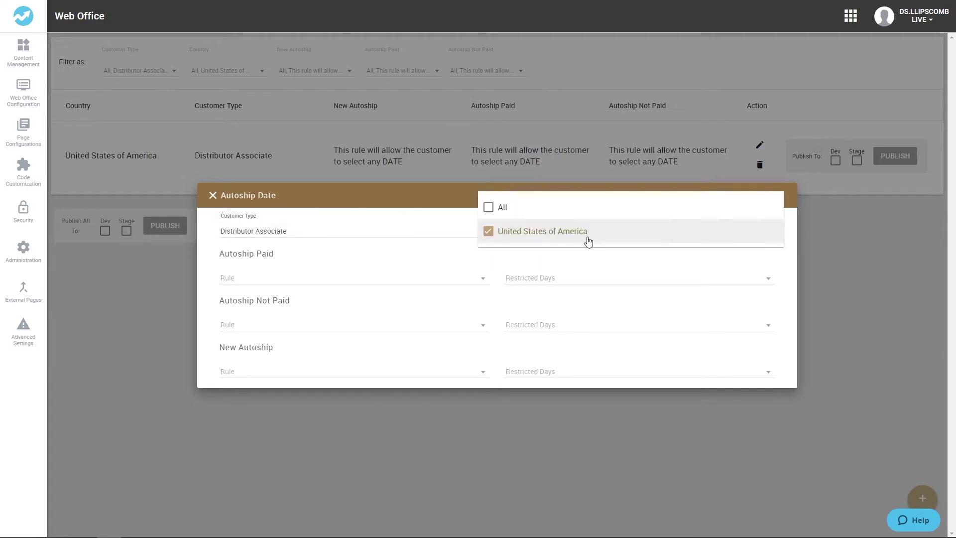
click(489, 211)
click(488, 214)
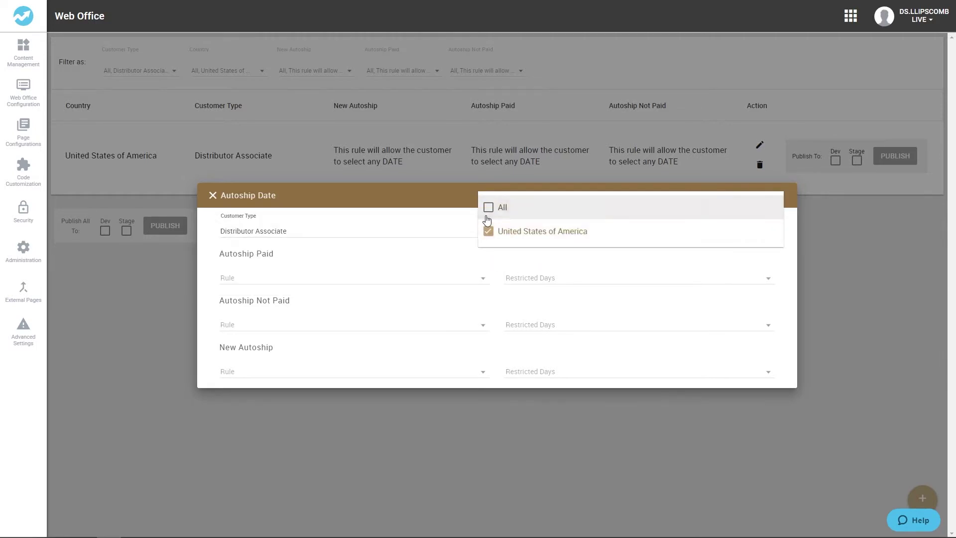
click(473, 258)
Set the Autoship Paid rule to allow any remaining date from the current month, with day 1 restricted
click(483, 280)
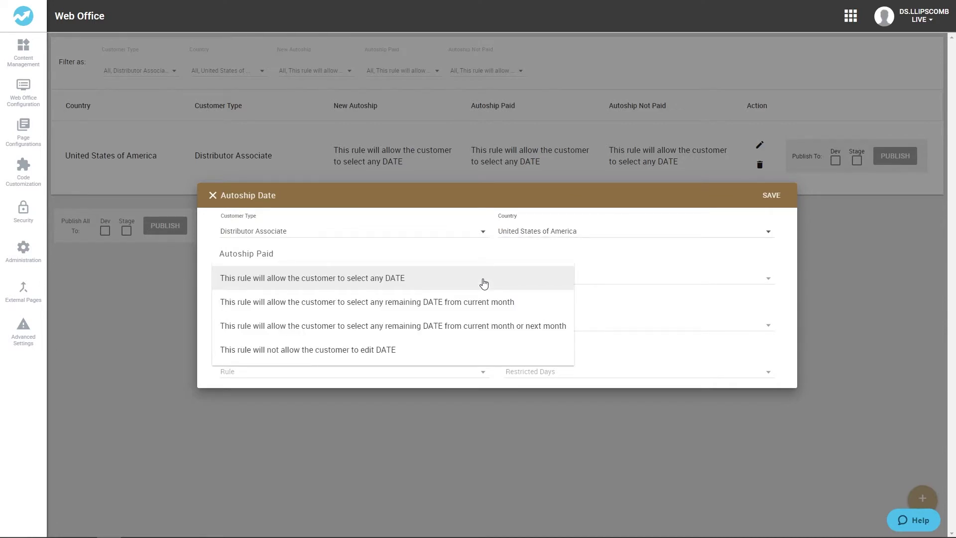
click(479, 306)
click(535, 278)
scroll(504, 323, down, 5)
scroll(504, 324, up, 5)
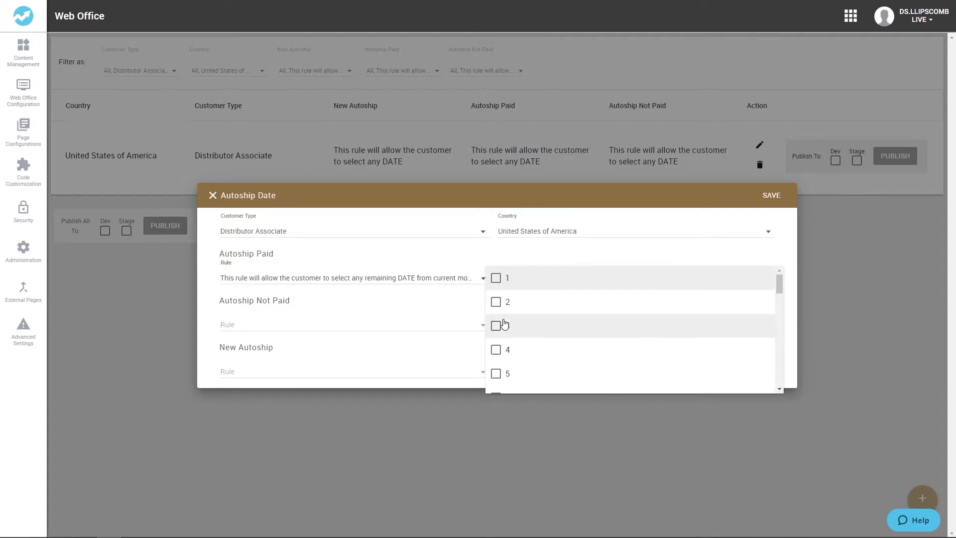
click(498, 287)
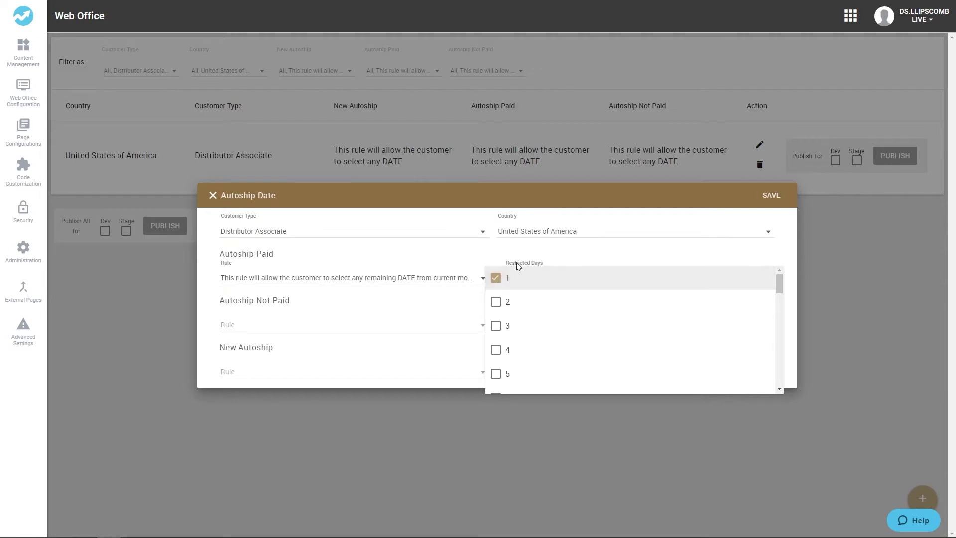
click(546, 250)
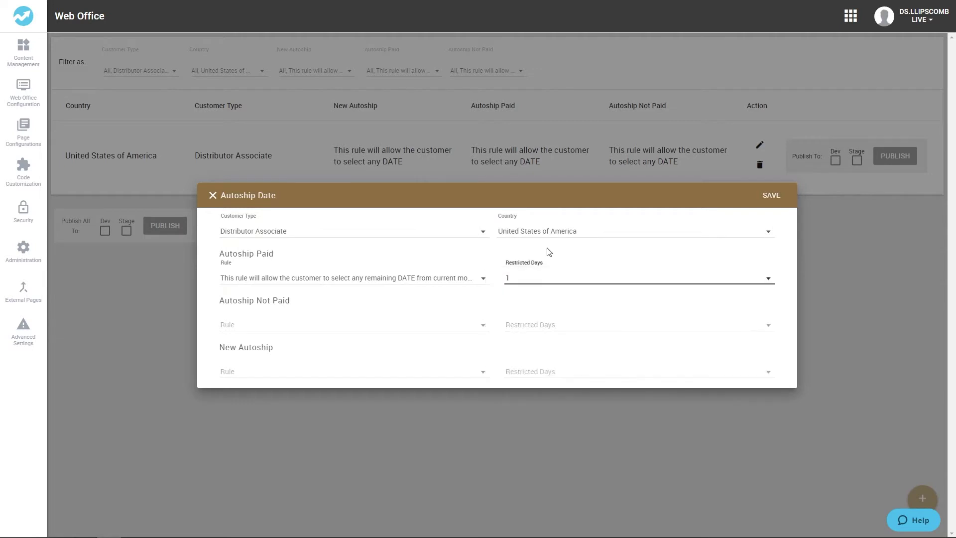
Add days 28 and 31 to the restricted days of the Autoship Paid rule
click(571, 284)
scroll(572, 299, down, 10)
click(497, 382)
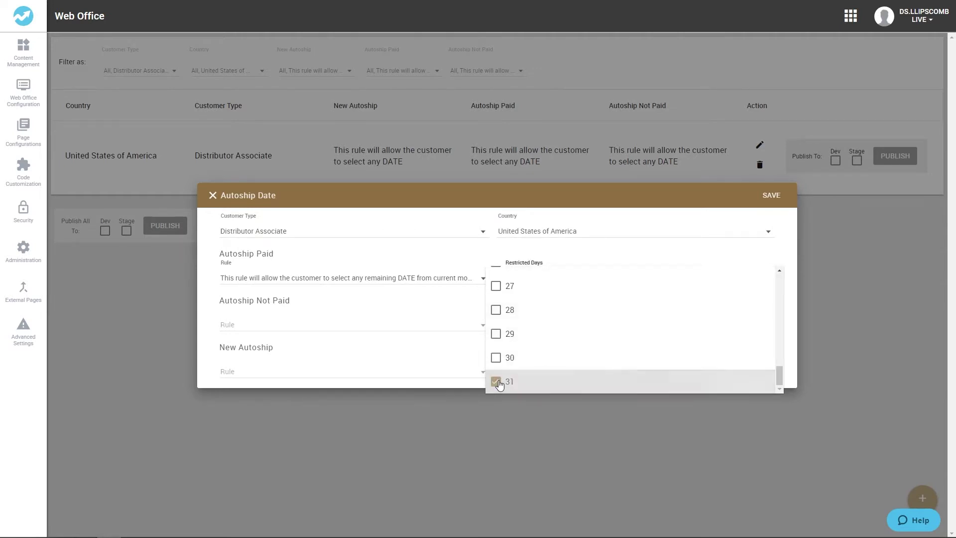
click(497, 311)
click(577, 254)
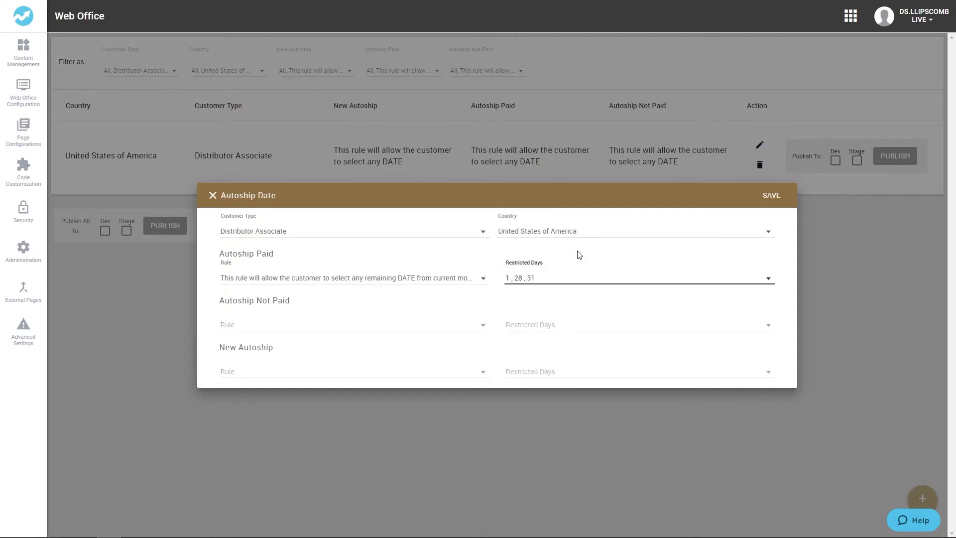
click(563, 284)
click(506, 288)
click(563, 253)
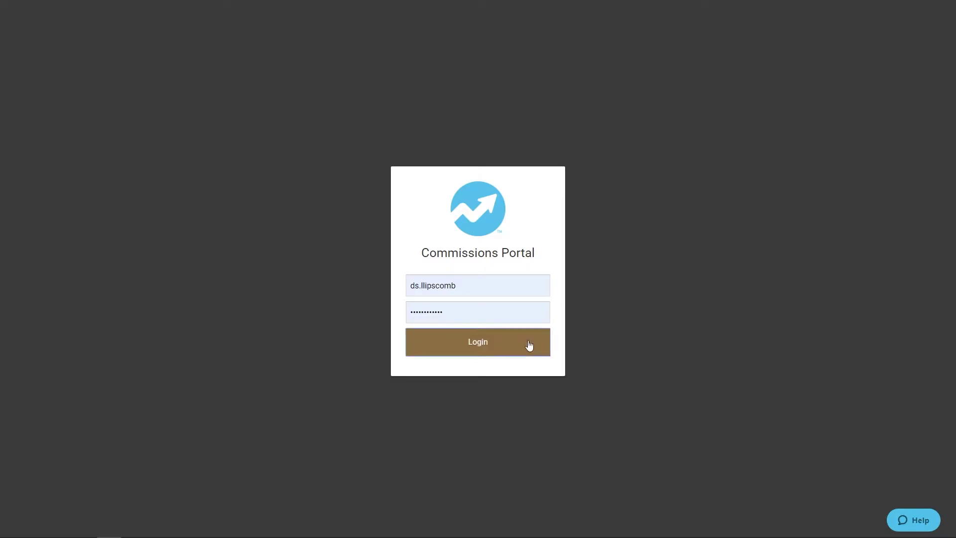
Switch to the Commissions Portal, sign in, and open the AutoShip & Services page of the associate with a profile photo
click(529, 344)
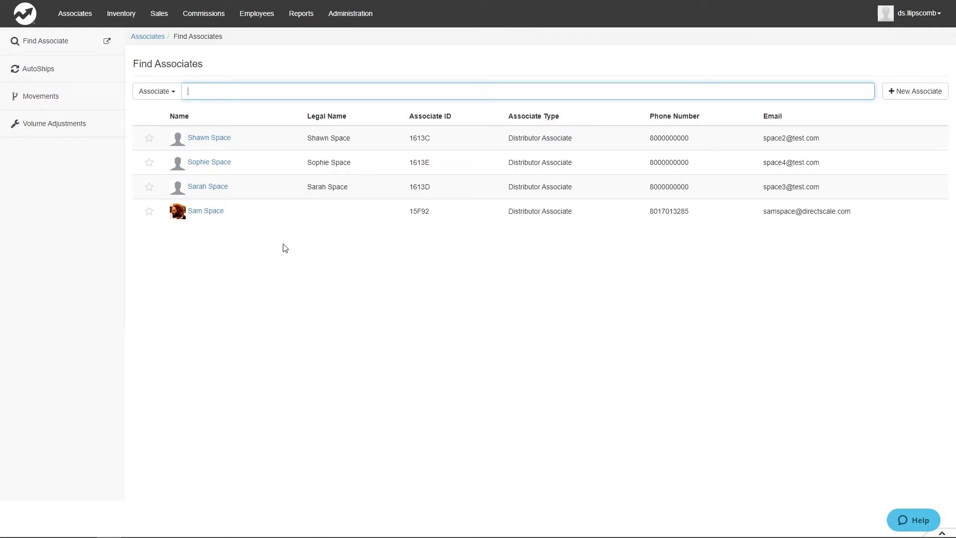
click(198, 217)
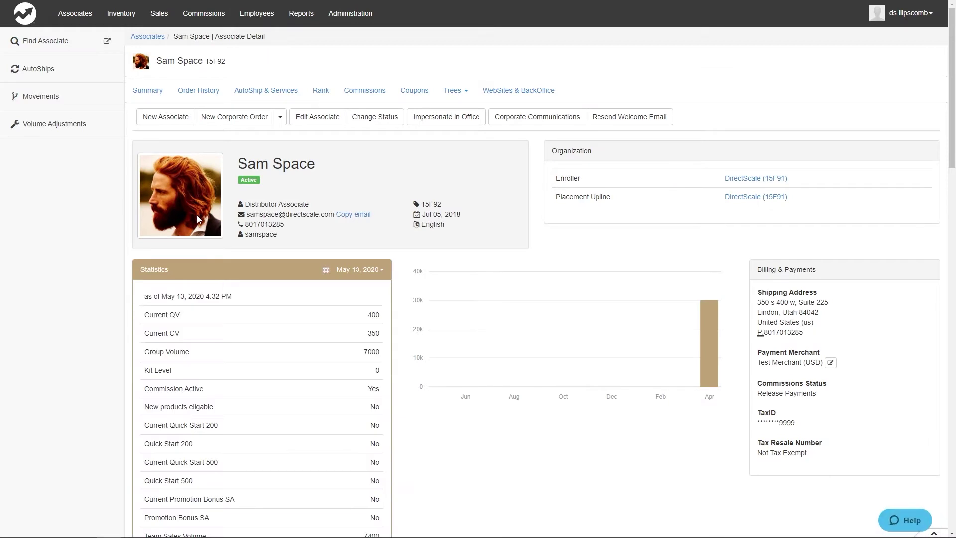
click(252, 92)
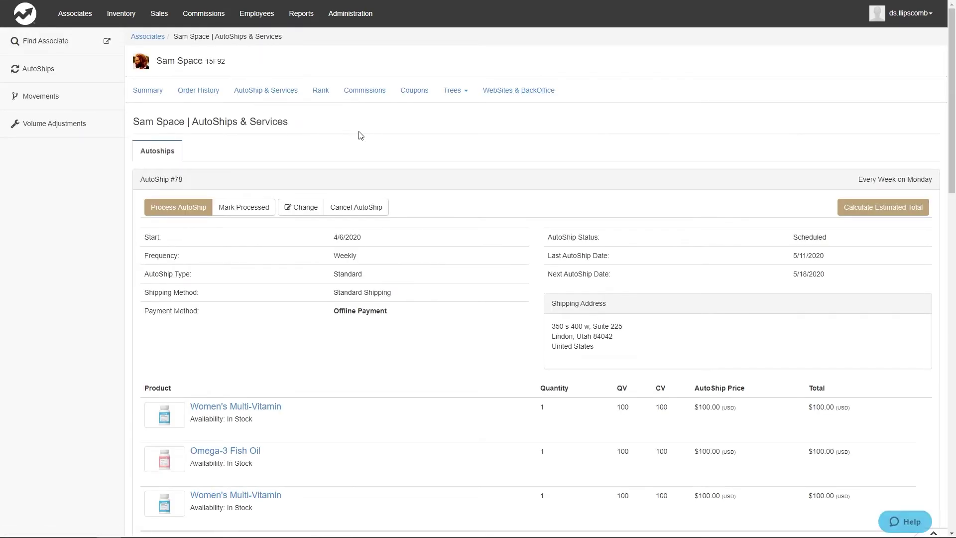
Review the associate's existing AutoShips and start adding a new AutoShip
scroll(409, 143, down, 1)
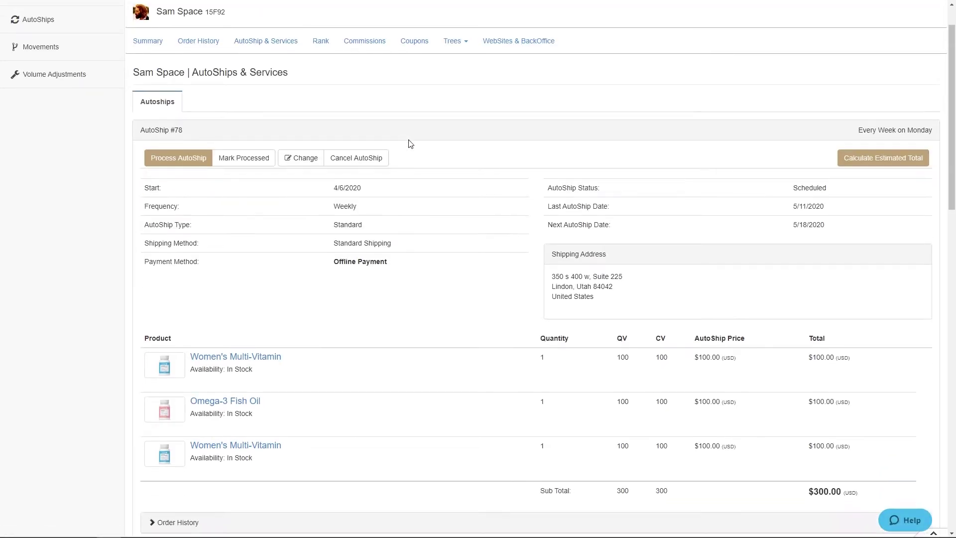
scroll(409, 144, down, 8)
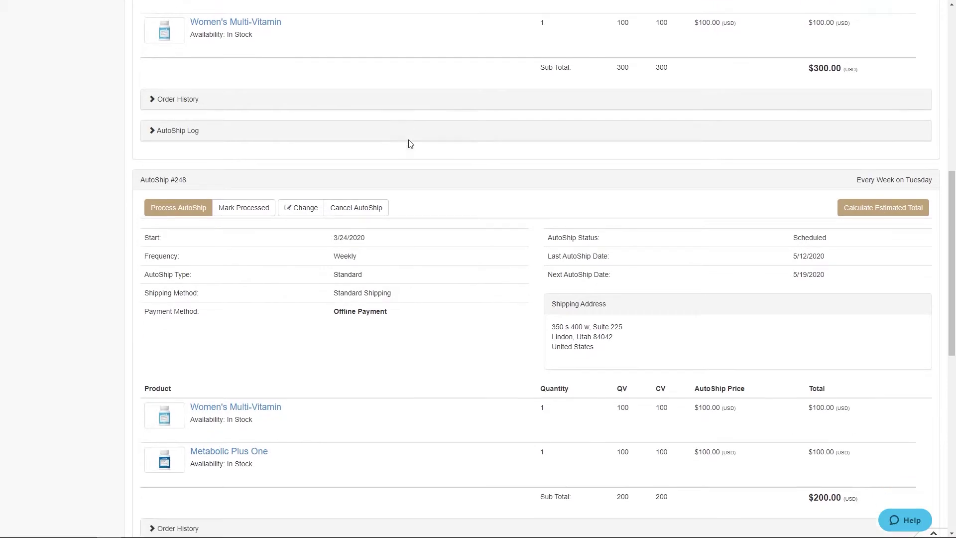
scroll(410, 144, down, 10)
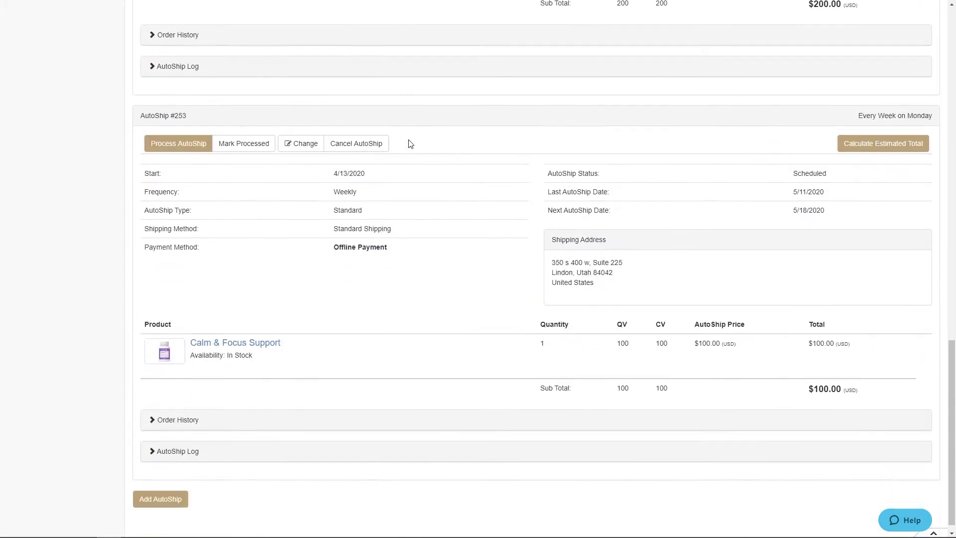
scroll(410, 144, down, 1)
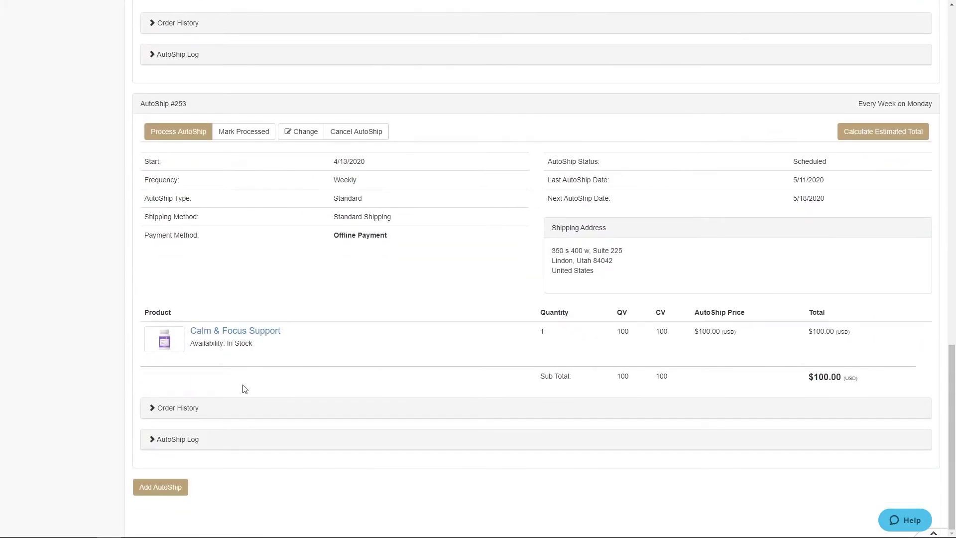
click(166, 488)
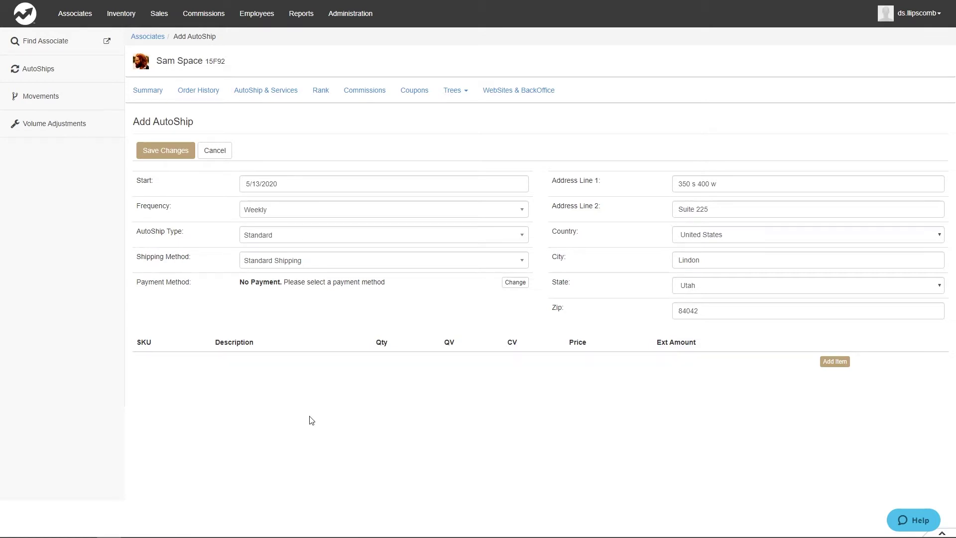
Set the new AutoShip's start date to 5/23/2020 and its frequency to Monthly
click(280, 183)
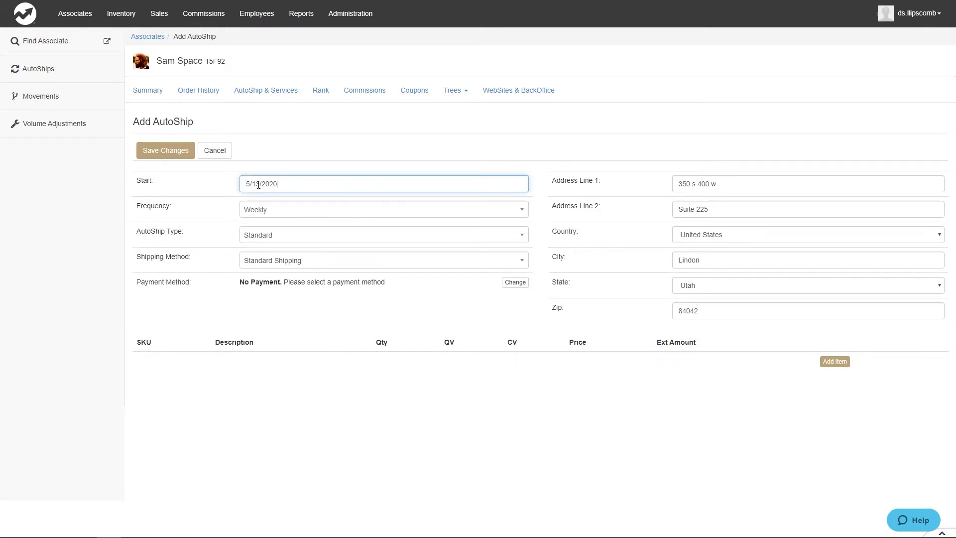
key(BackSpace)
text(2)
click(348, 215)
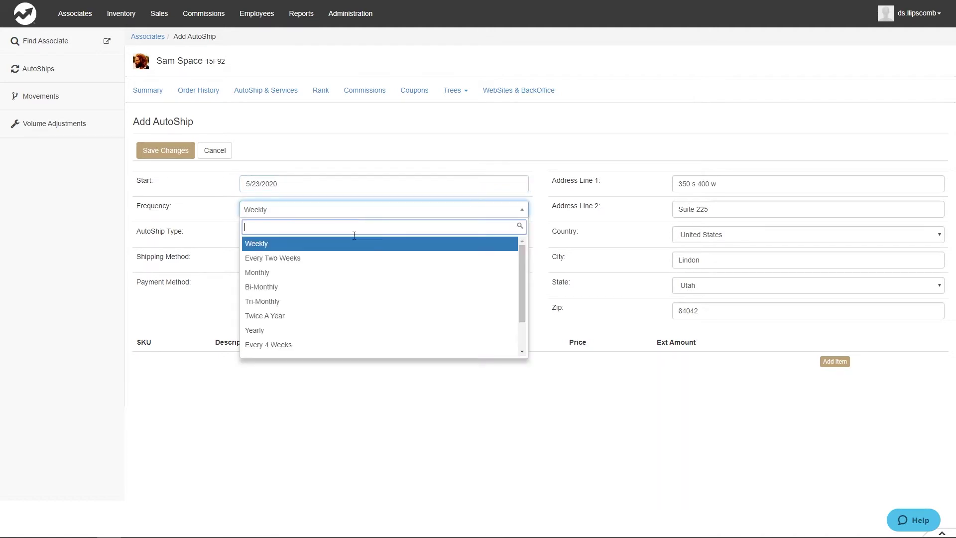
click(339, 277)
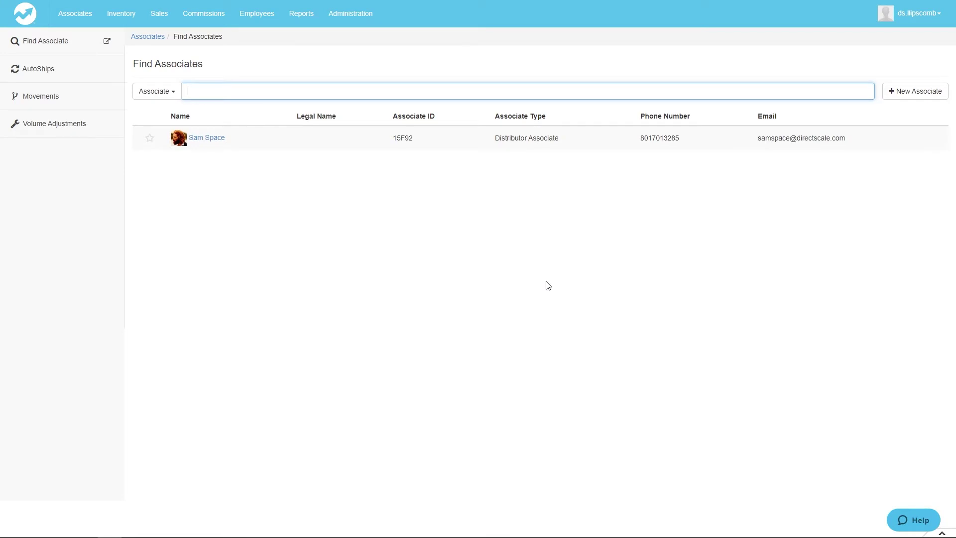
Open the UI section of the Advanced Settings in the corporate administration area
click(368, 15)
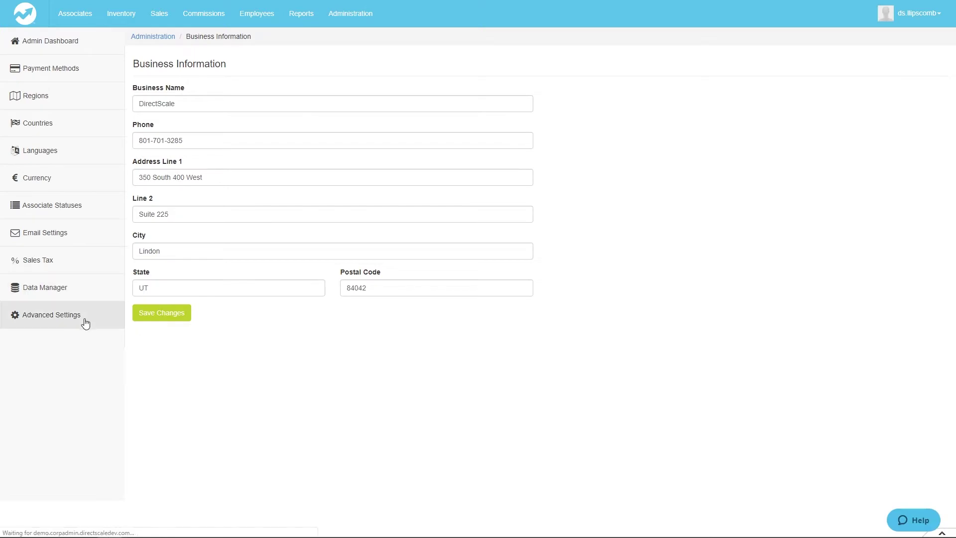
click(72, 317)
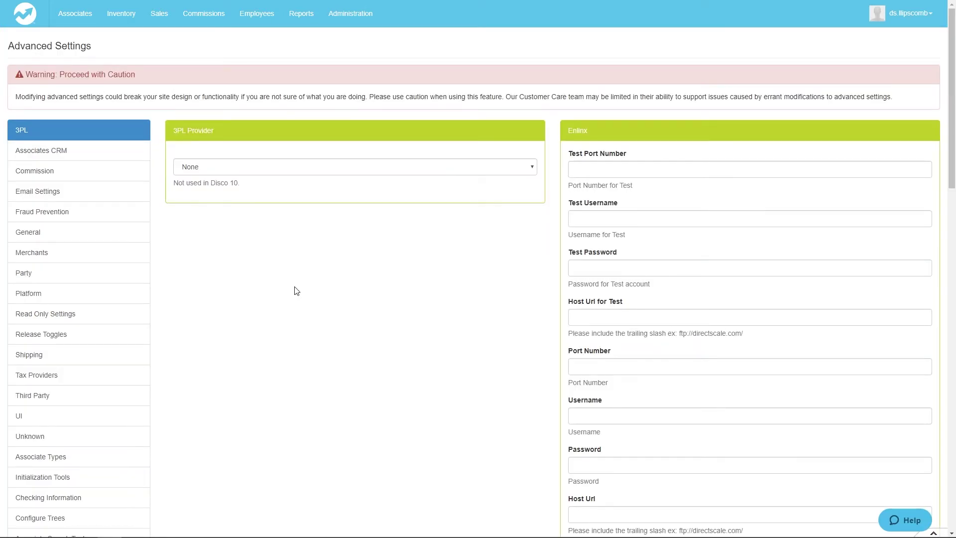
click(127, 422)
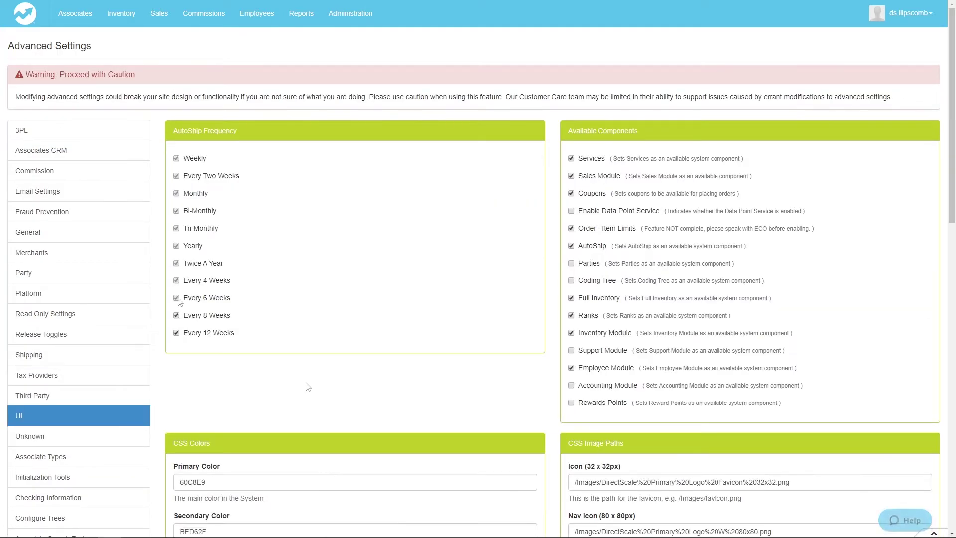
Enable the available AutoShip frequencies, including Every Two Weeks, Monthly and Every 12 Weeks, and save the UI settings
click(176, 280)
click(176, 263)
click(176, 245)
click(177, 228)
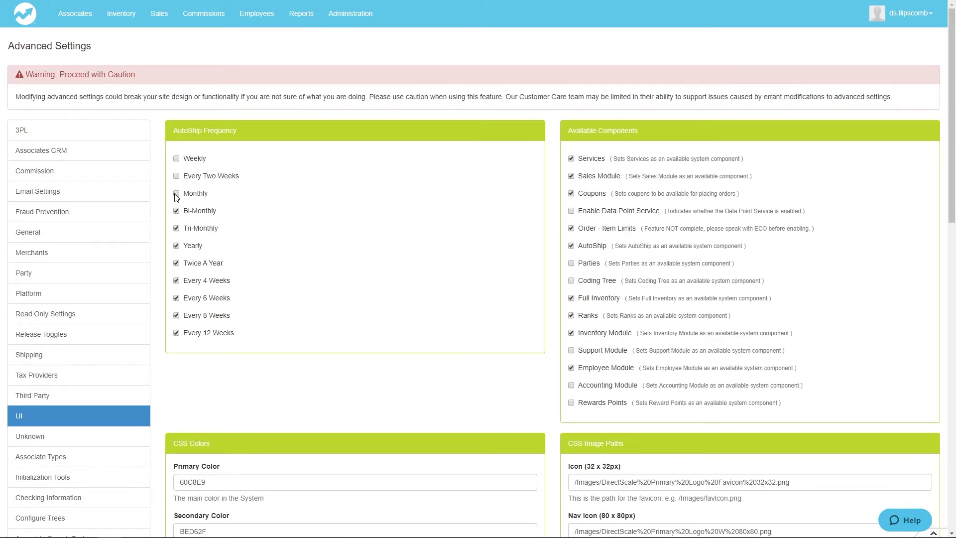
scroll(398, 273, down, 4)
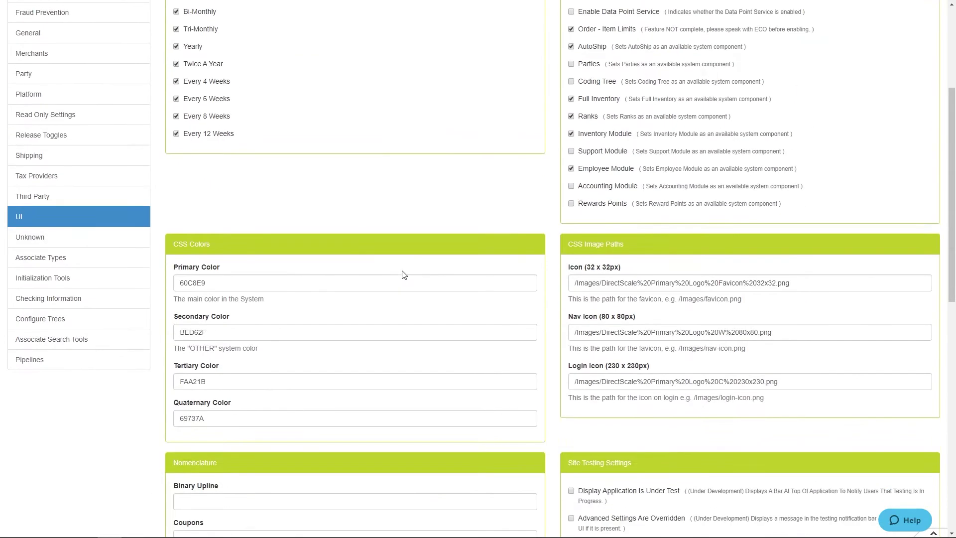
scroll(403, 274, down, 11)
click(218, 520)
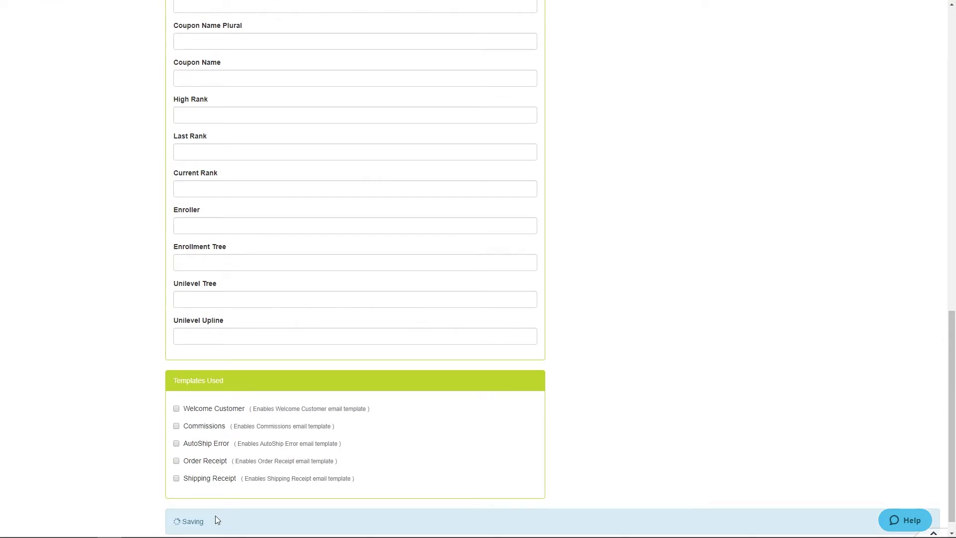
scroll(325, 278, up, 12)
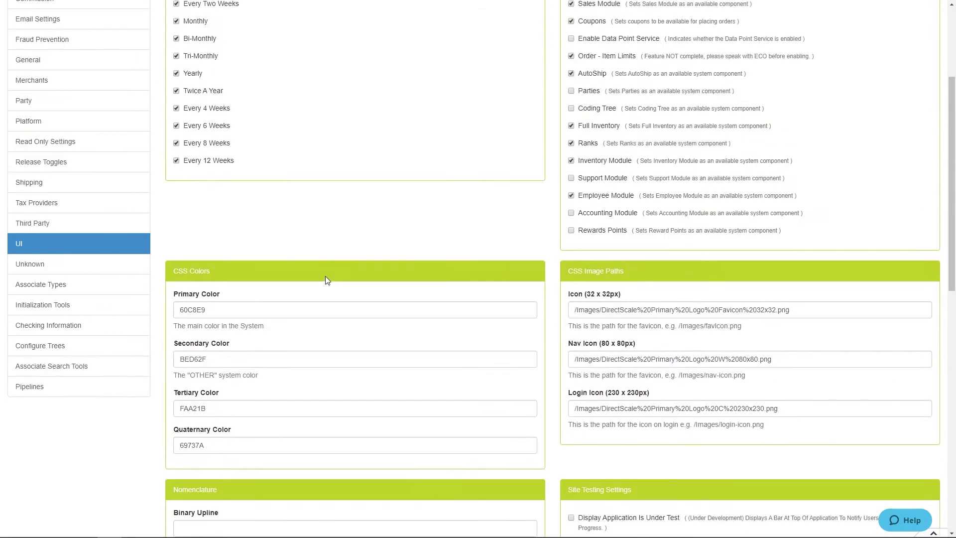
Disable the Bi-Monthly, Tri-Monthly, Twice A Year and Every 4, 6, 8 and 12 Weeks AutoShip frequencies and save the UI settings
scroll(327, 280, up, 4)
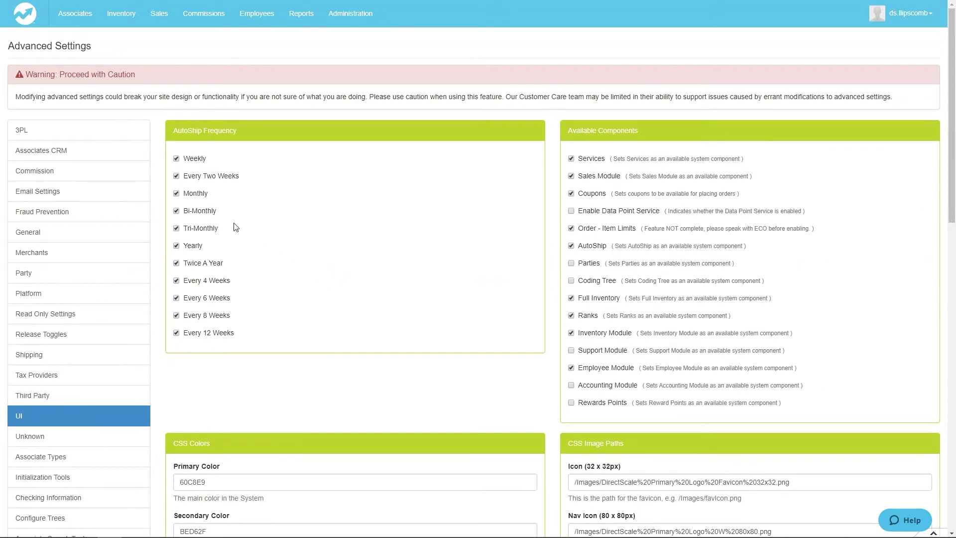
click(177, 211)
click(177, 229)
click(177, 281)
click(176, 263)
click(177, 297)
click(177, 315)
click(176, 333)
scroll(307, 341, down, 15)
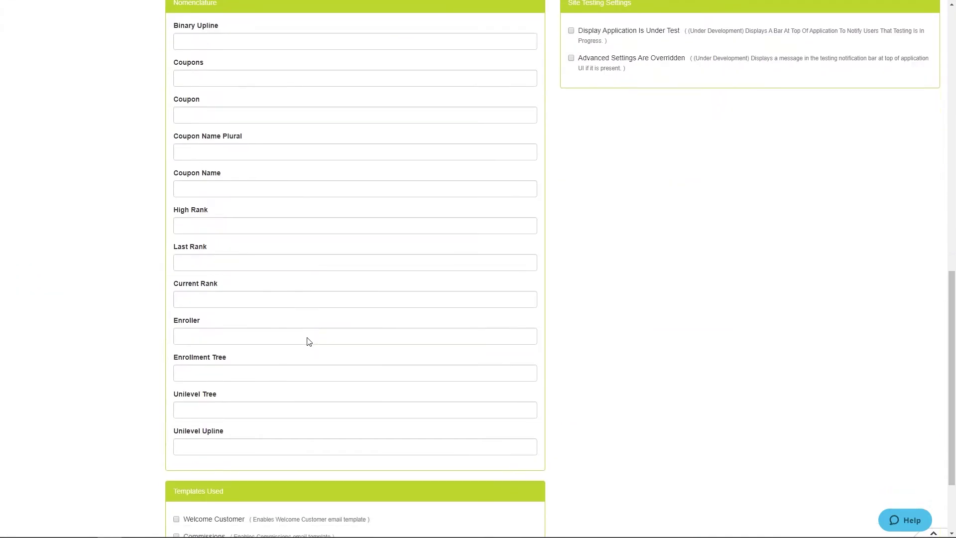
click(221, 518)
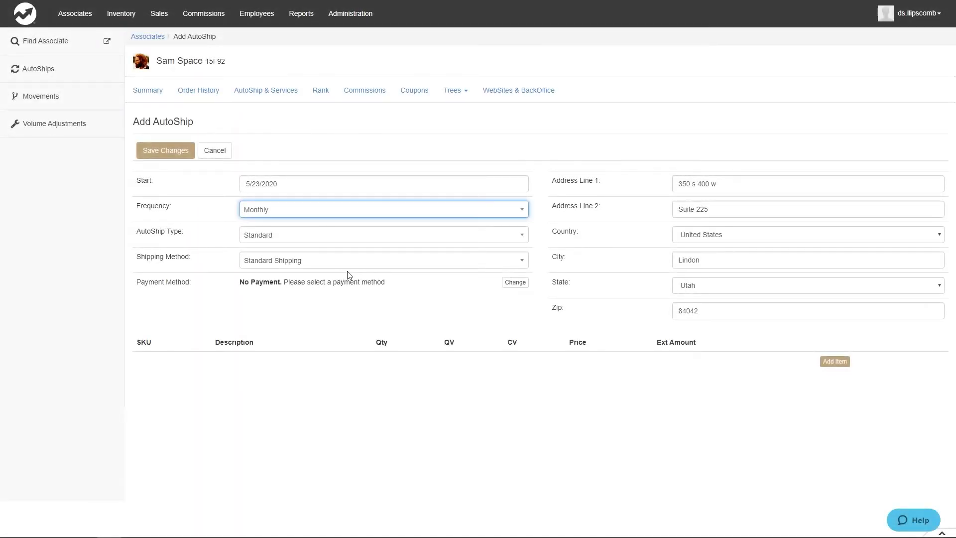
Choose Standard as the new AutoShip's type and Standard Shipping as its shipping method
click(452, 241)
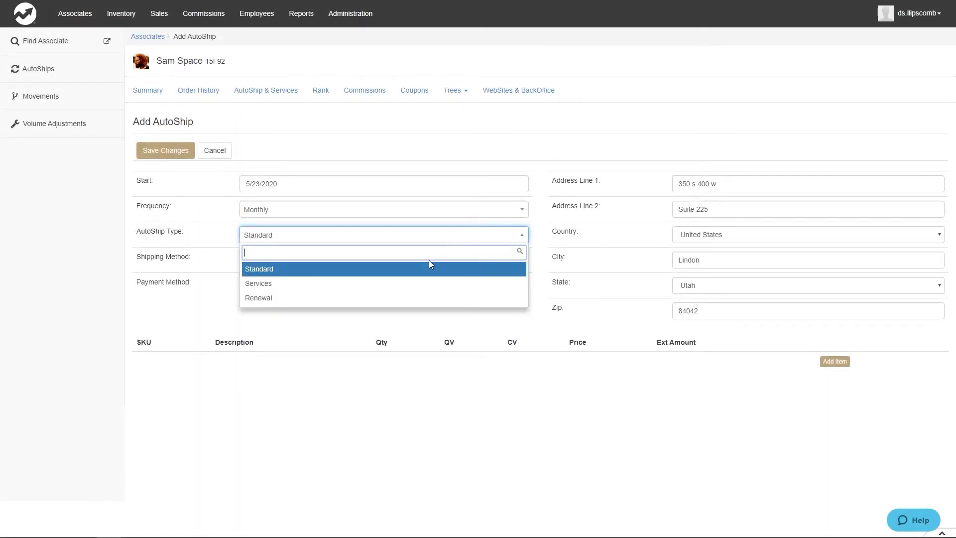
click(400, 275)
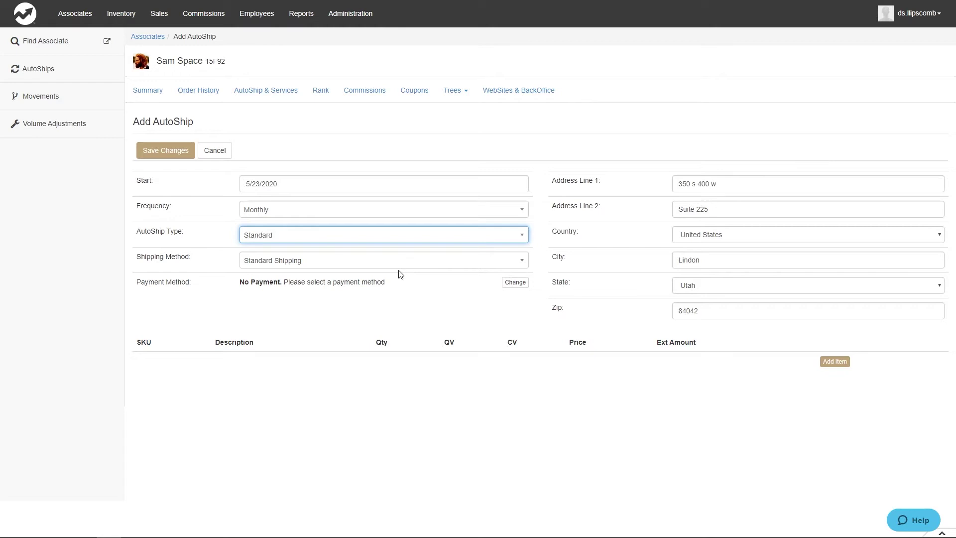
click(421, 262)
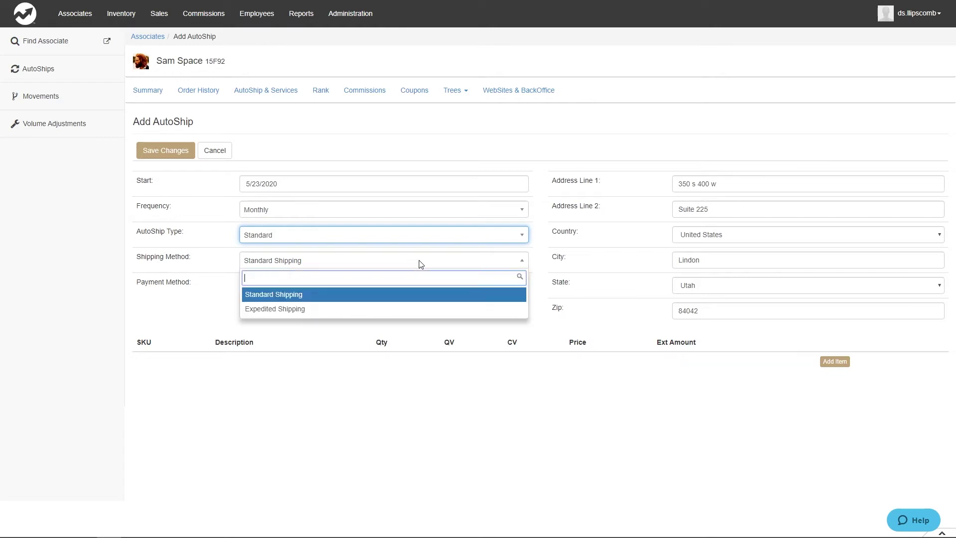
click(393, 300)
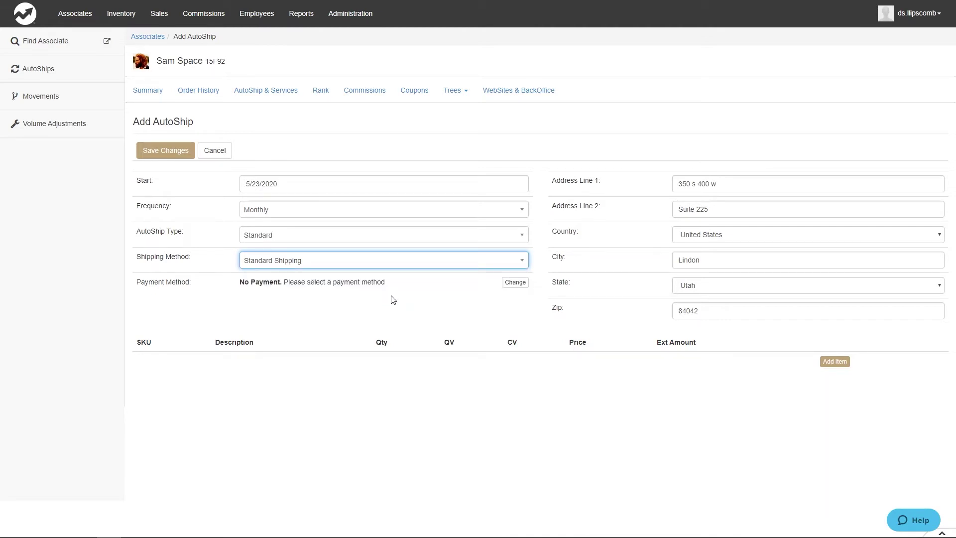
Save a new payment card for the associate and select the Visa expiring 01/2024 as the AutoShip's payment method
click(513, 280)
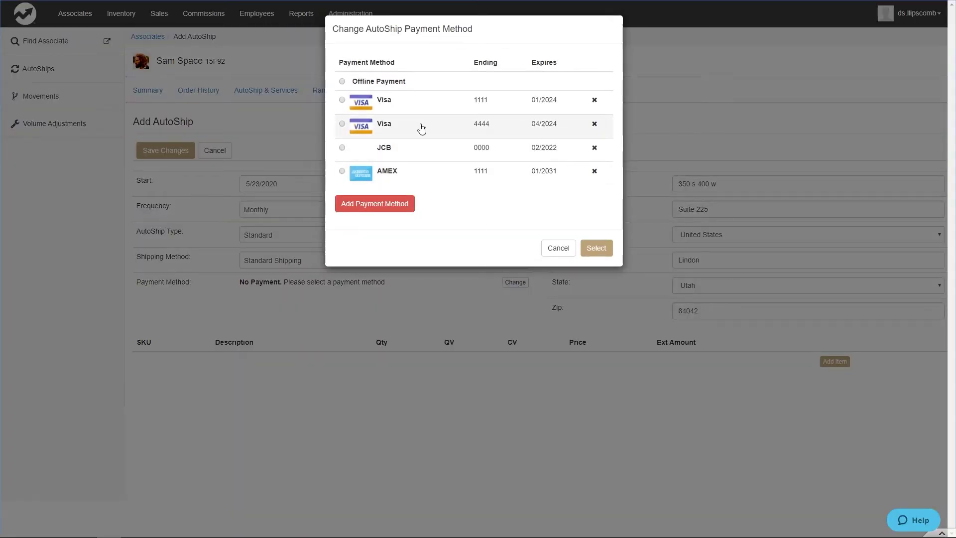
click(404, 208)
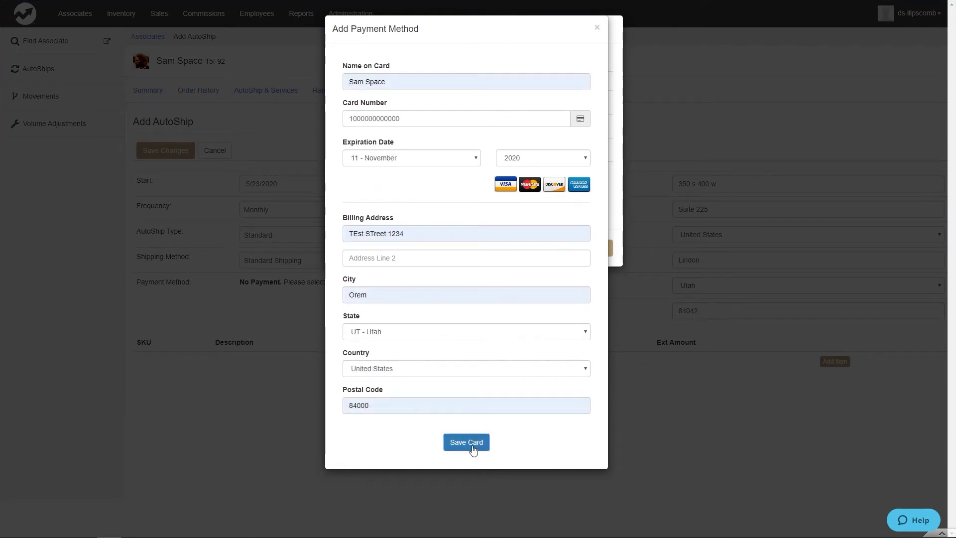
click(467, 442)
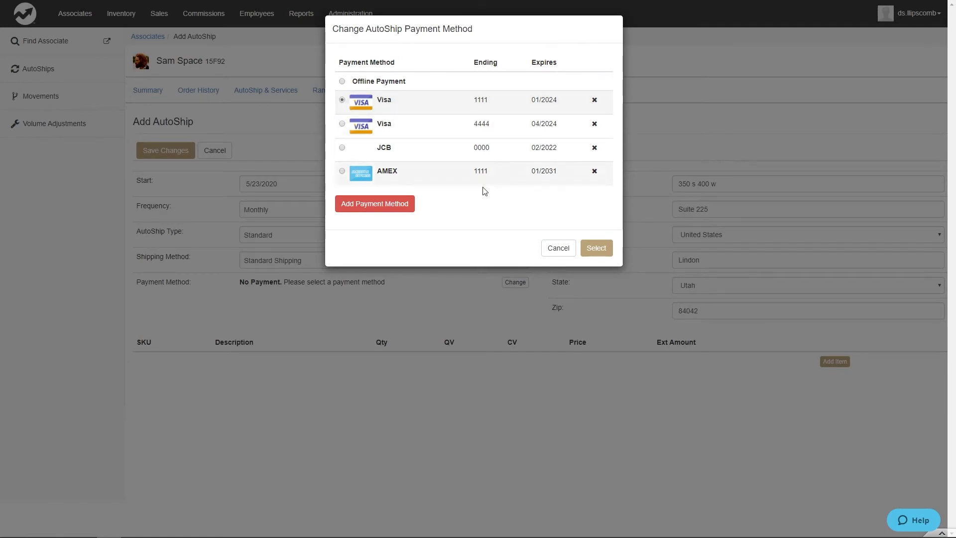
click(600, 249)
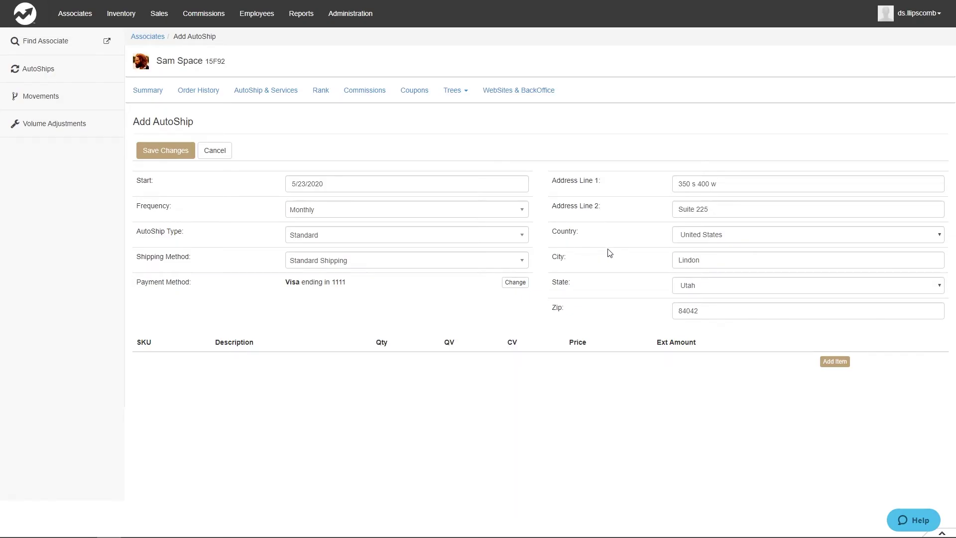
Go through the AutoShip's shipping address fields, choosing United States as the country and Utah as the state
click(727, 234)
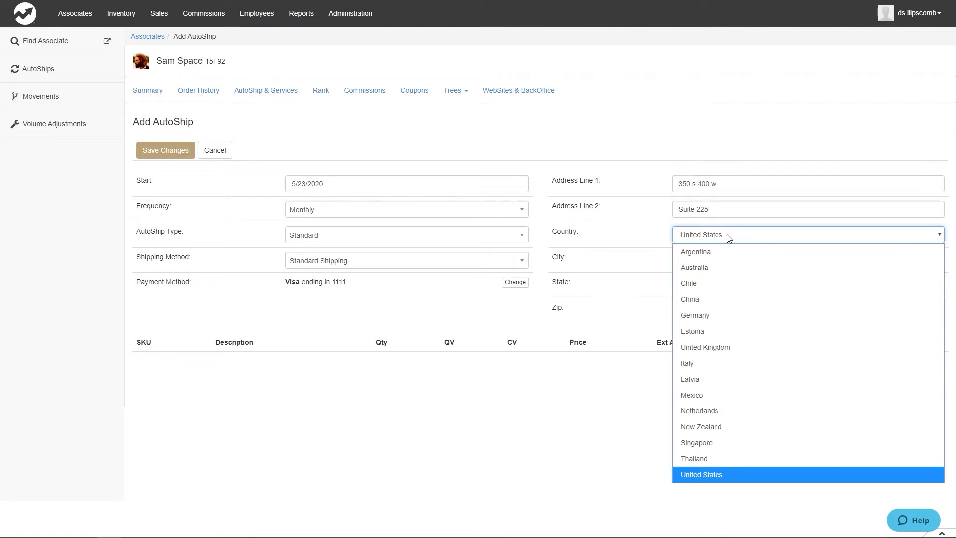
click(749, 474)
key(Tab)
click(716, 286)
click(715, 286)
click(714, 309)
click(742, 362)
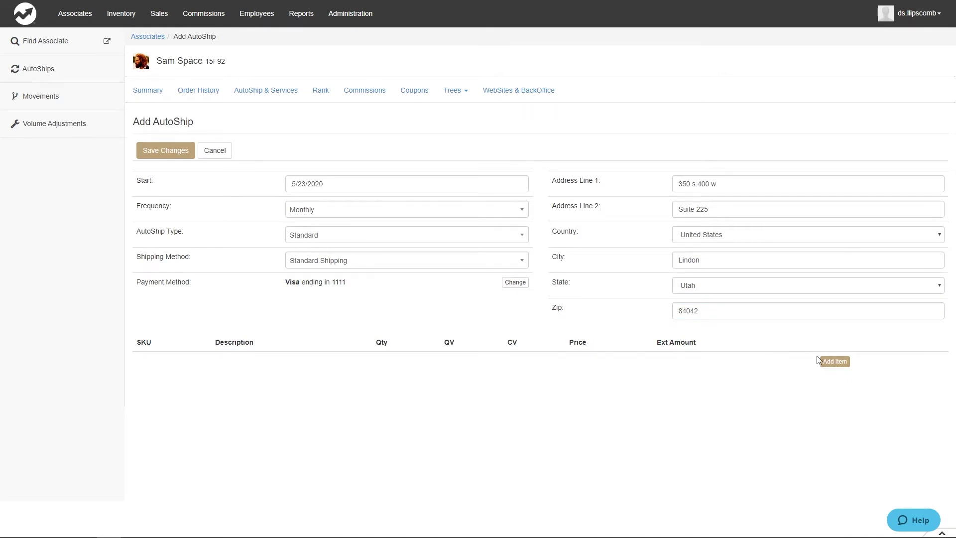
Add the item DSDS002 - Women's Multi-Vitamin to the AutoShip and save the new AutoShip
click(833, 361)
click(499, 80)
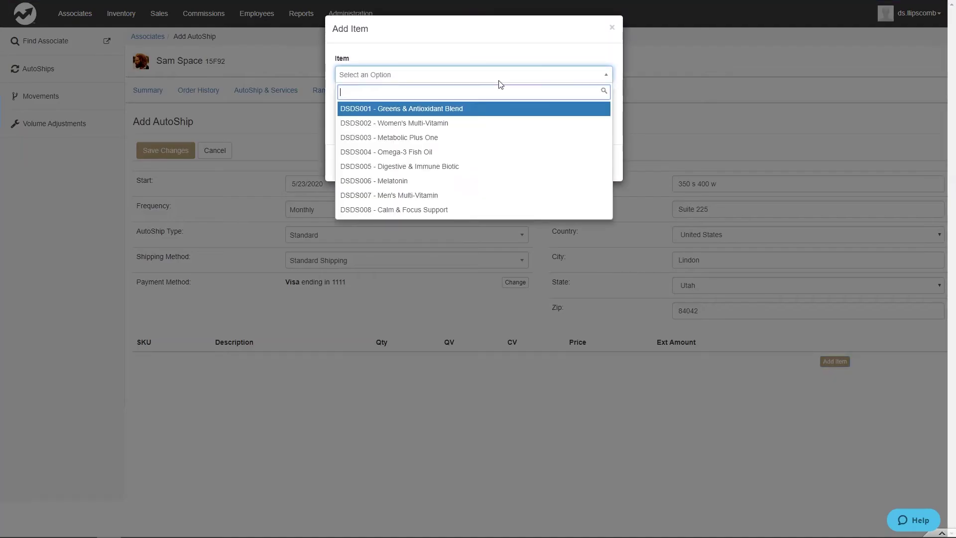
click(471, 125)
click(603, 164)
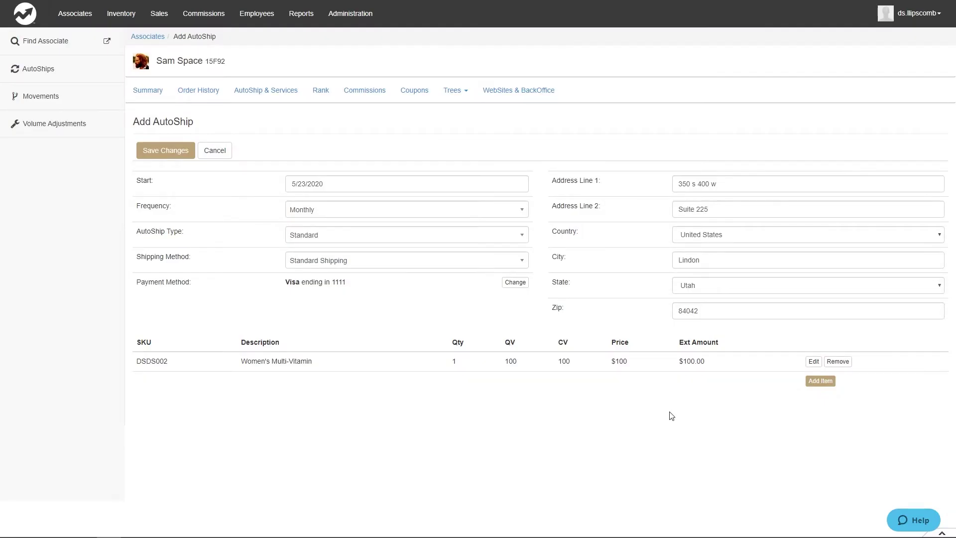
click(182, 151)
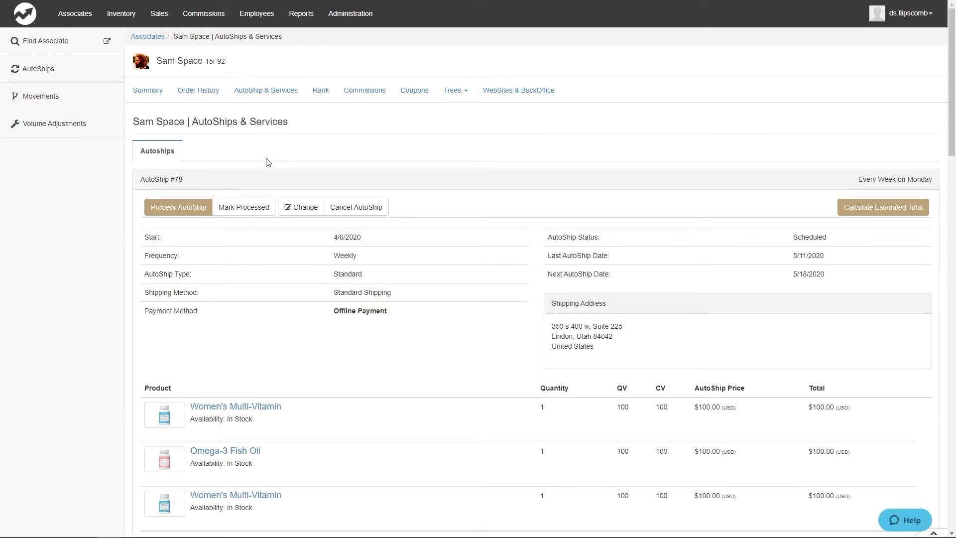
Process the new monthly AutoShip starting 5/23/2020, and open it for editing and save its details
scroll(268, 161, down, 14)
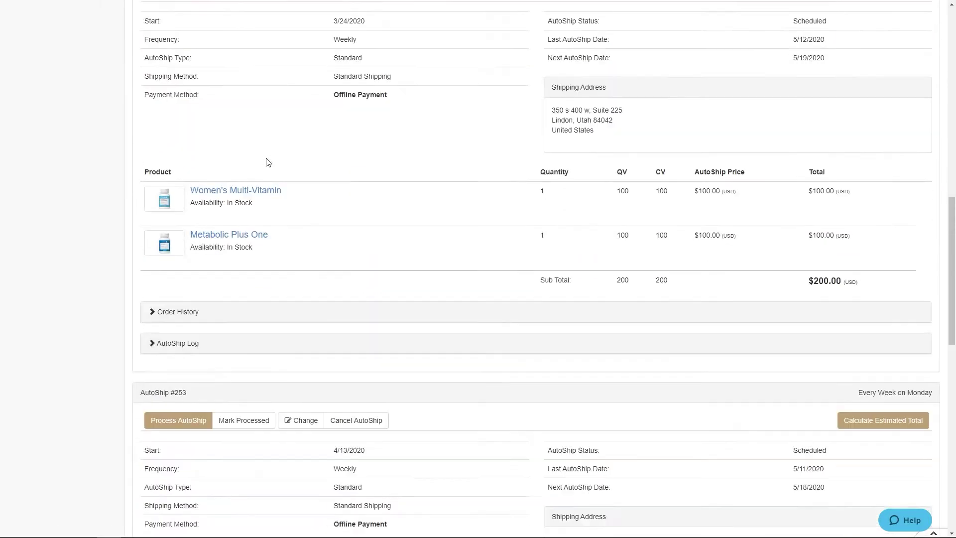
scroll(267, 161, down, 13)
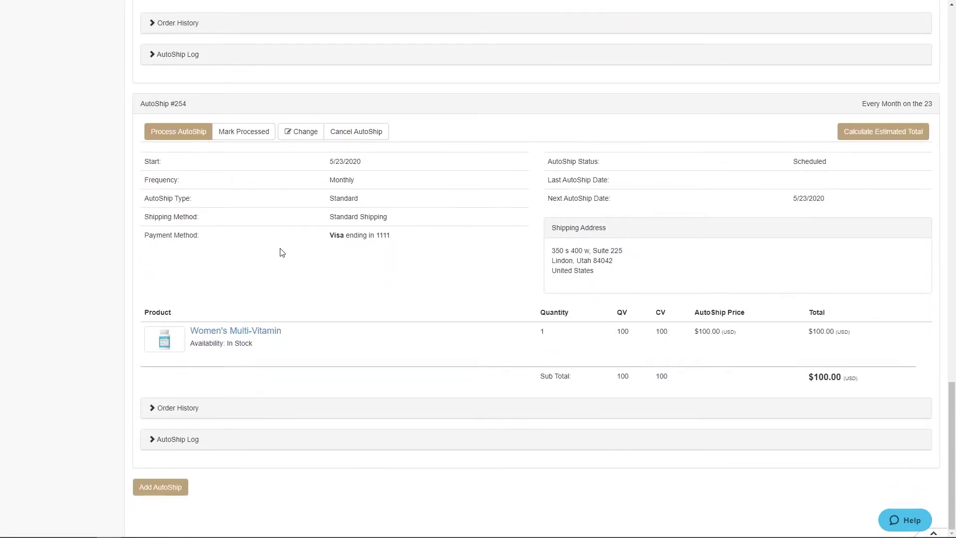
click(182, 133)
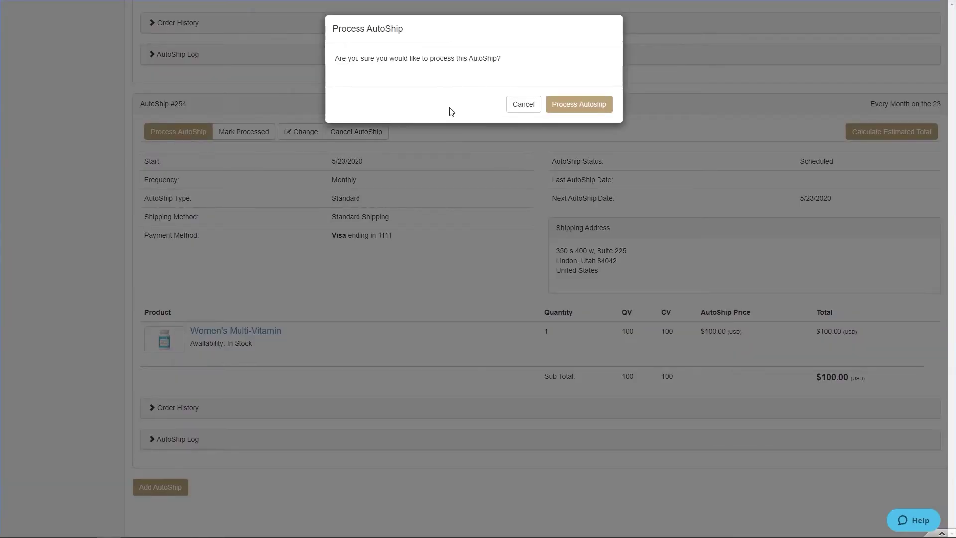
click(565, 106)
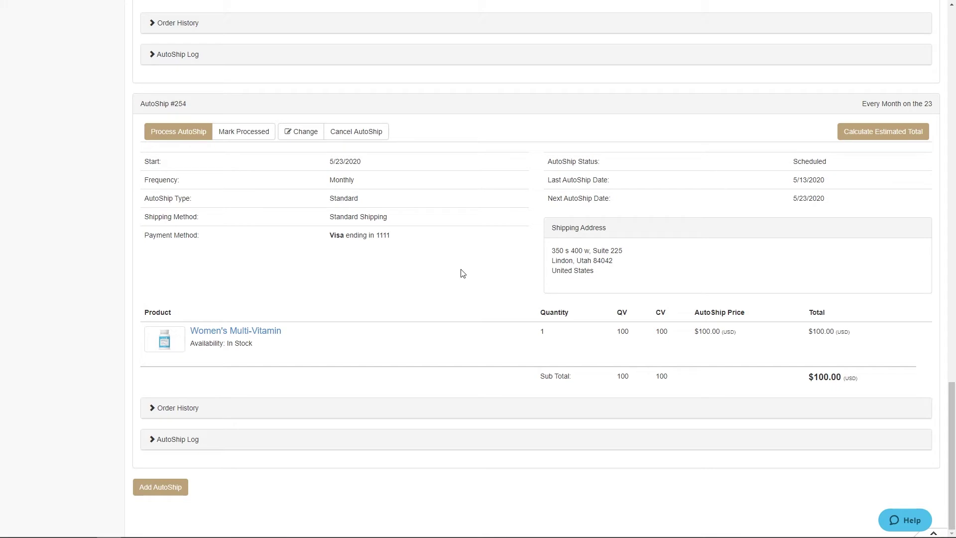
click(300, 132)
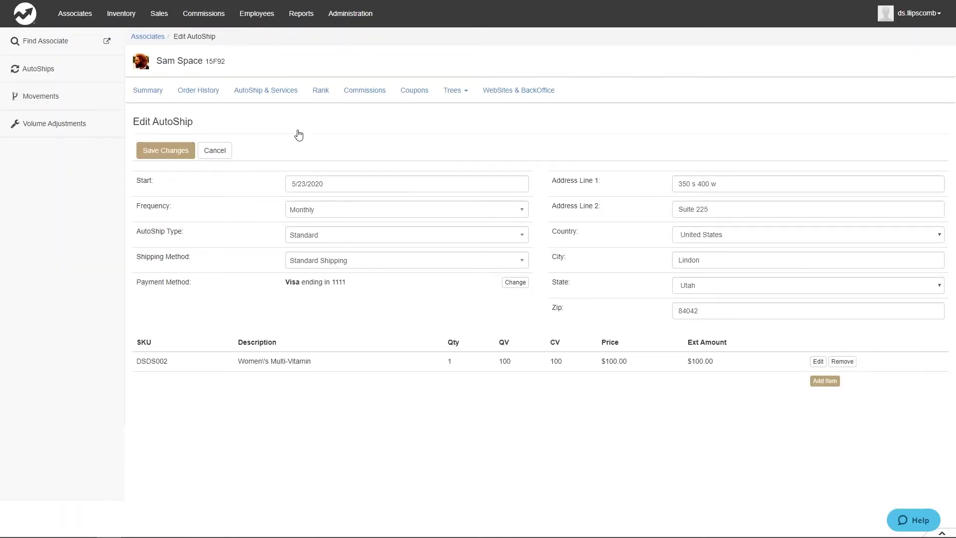
click(184, 149)
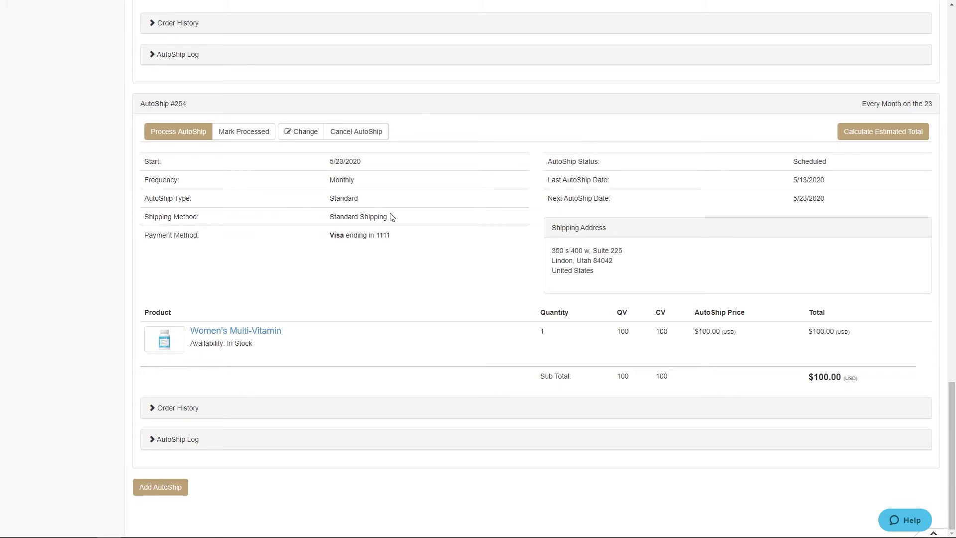
Try to cancel the monthly AutoShip with a cancellation note saying the associate doesn't use this product anymore
click(349, 137)
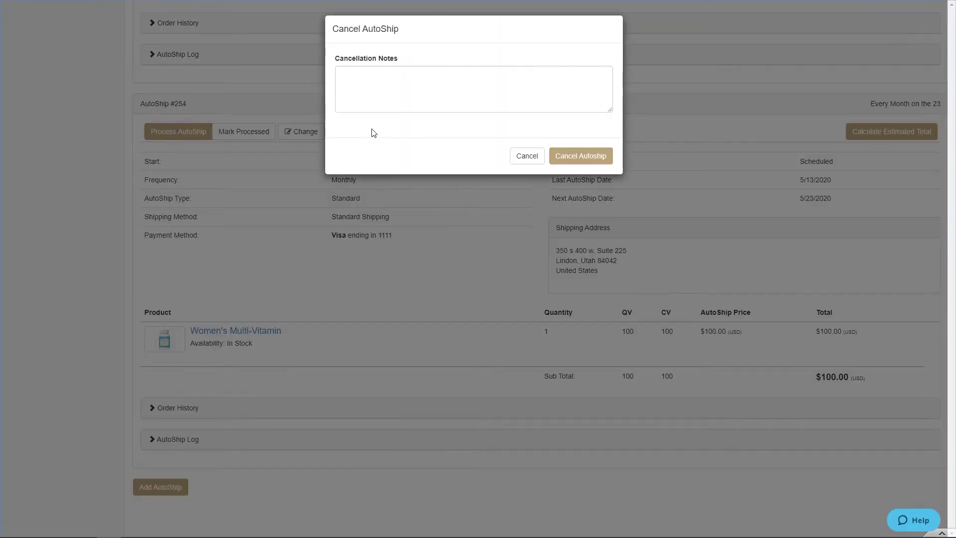
click(401, 95)
text(Sam)
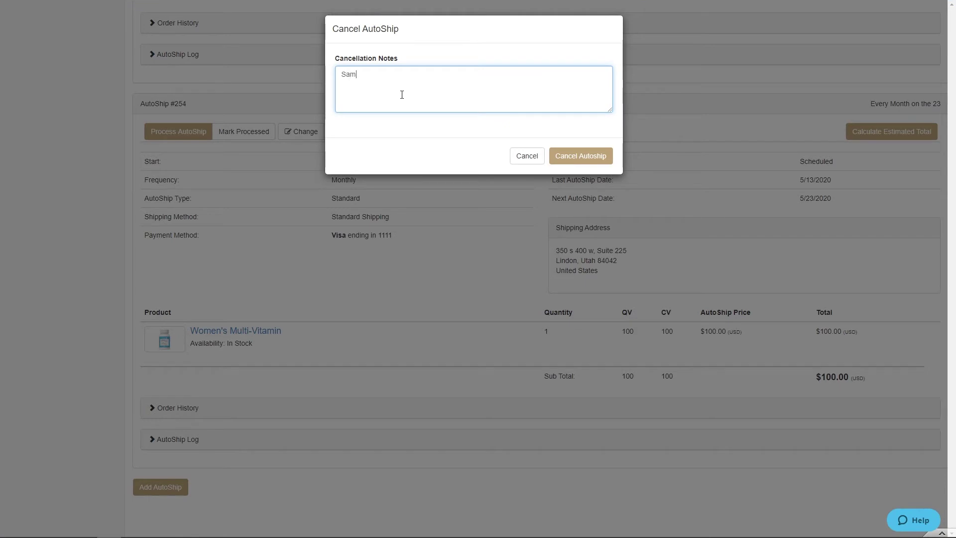
text( doesn't use this product anymore)
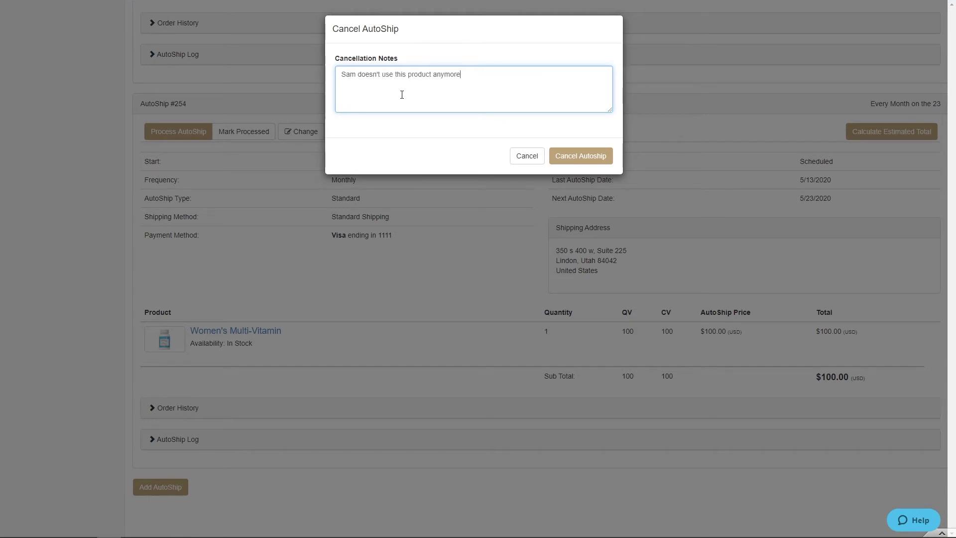
click(606, 155)
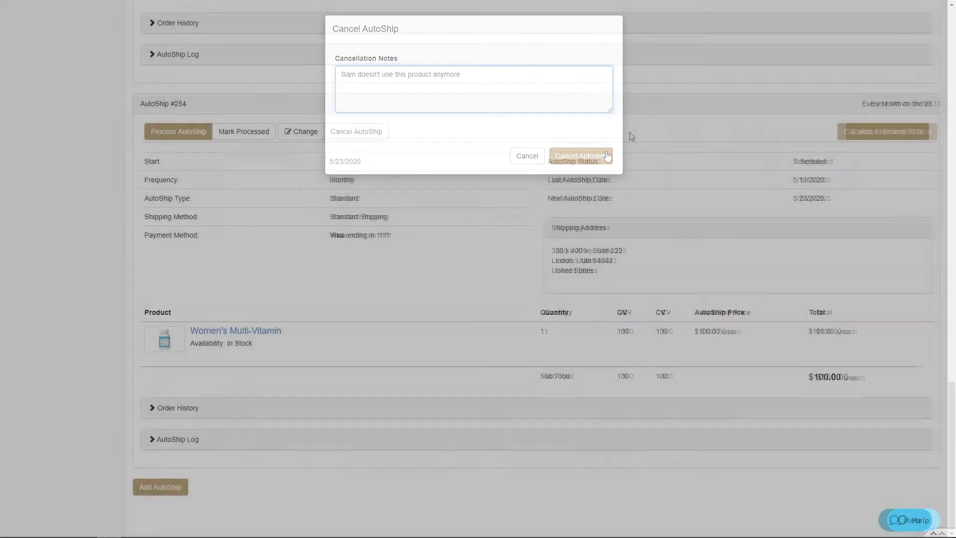
Calculate the monthly AutoShip's estimated total and examine its order history and AutoShip log
click(855, 131)
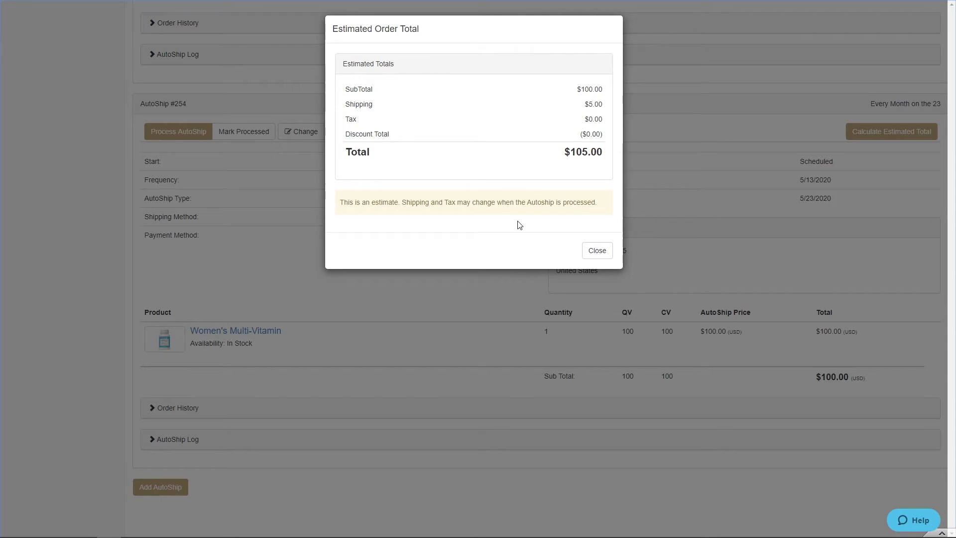
click(597, 250)
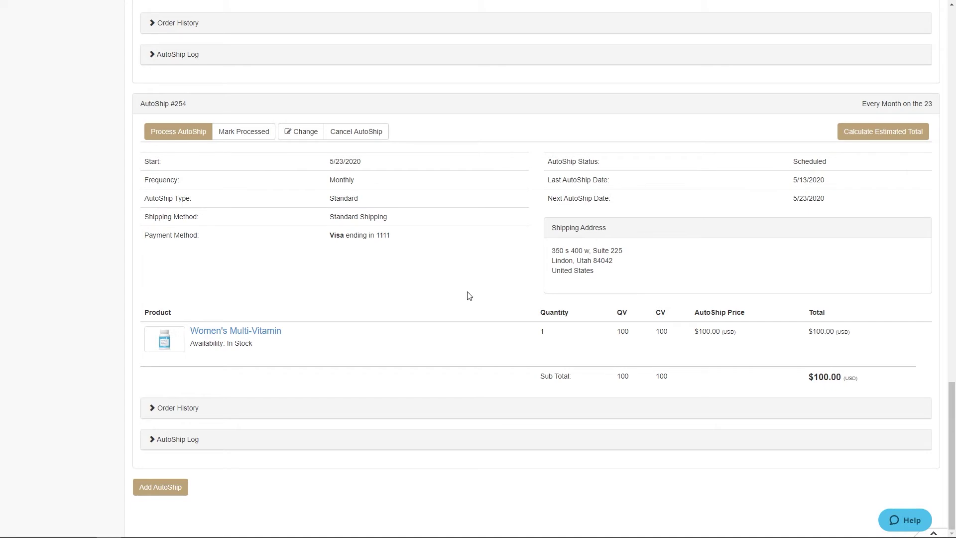
click(152, 413)
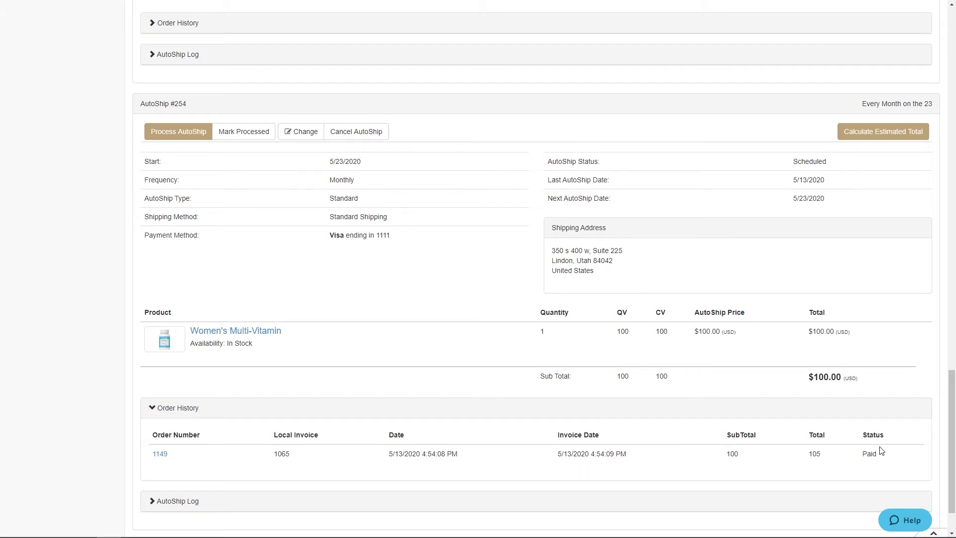
scroll(880, 451, down, 1)
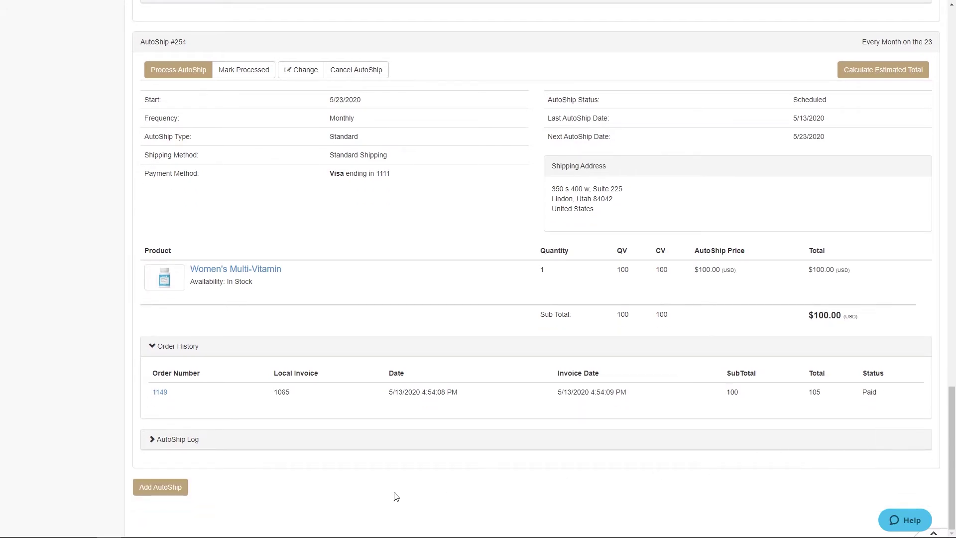
click(151, 444)
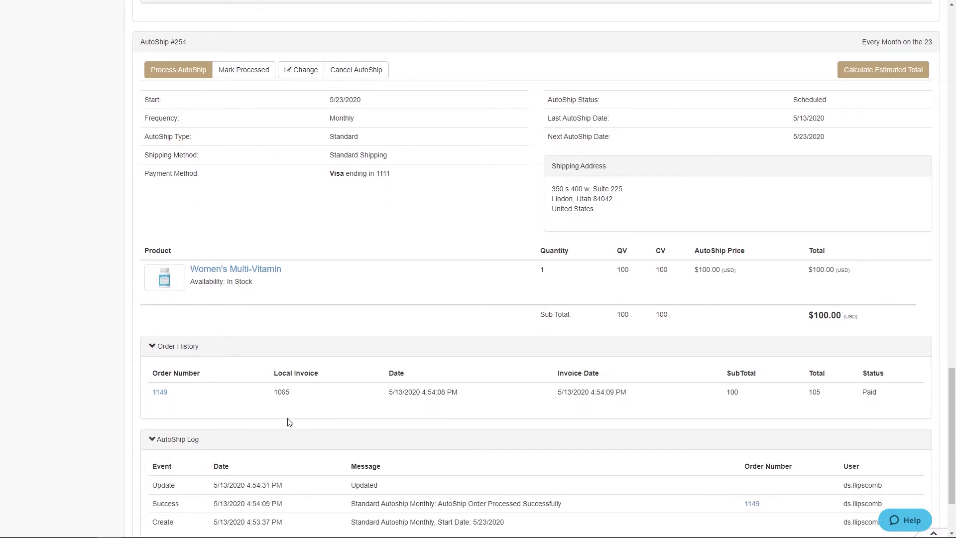
scroll(288, 422, down, 2)
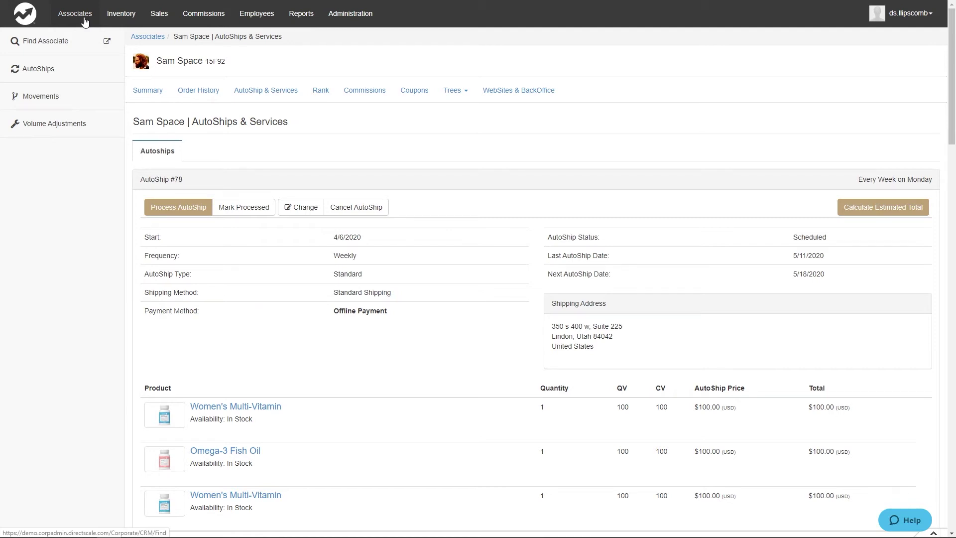
Open the AutoShip Summary for all associates and set its status date range to April 13, 2020 - May 14, 2020
click(83, 17)
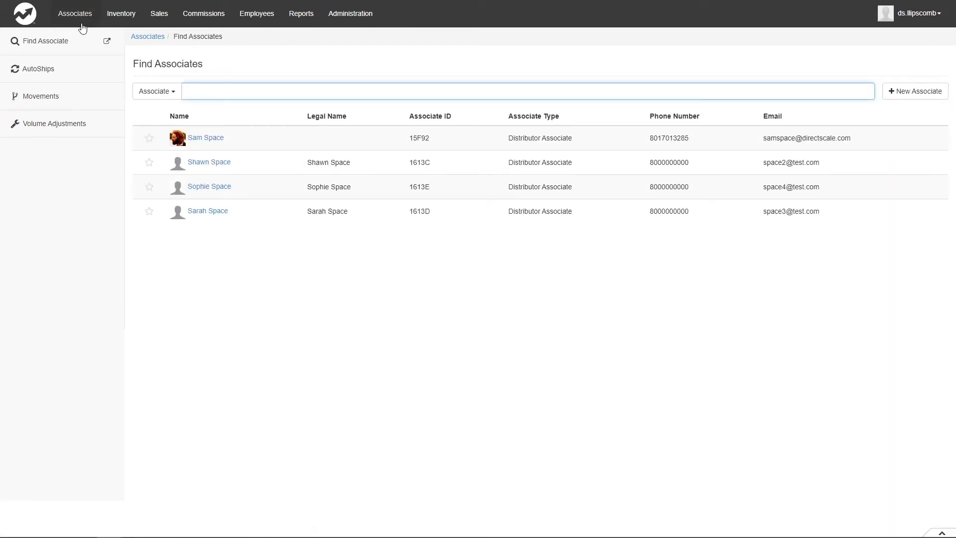
click(71, 72)
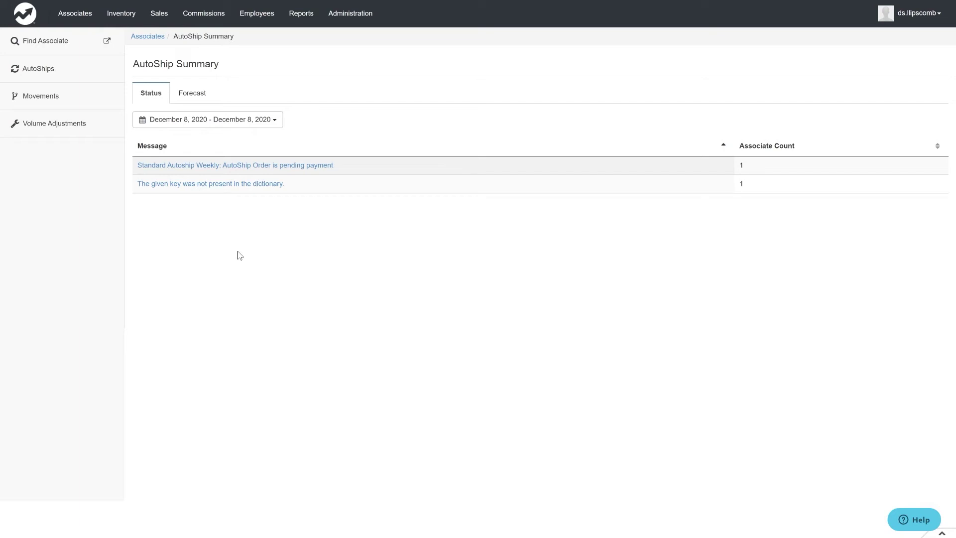
click(269, 123)
click(150, 242)
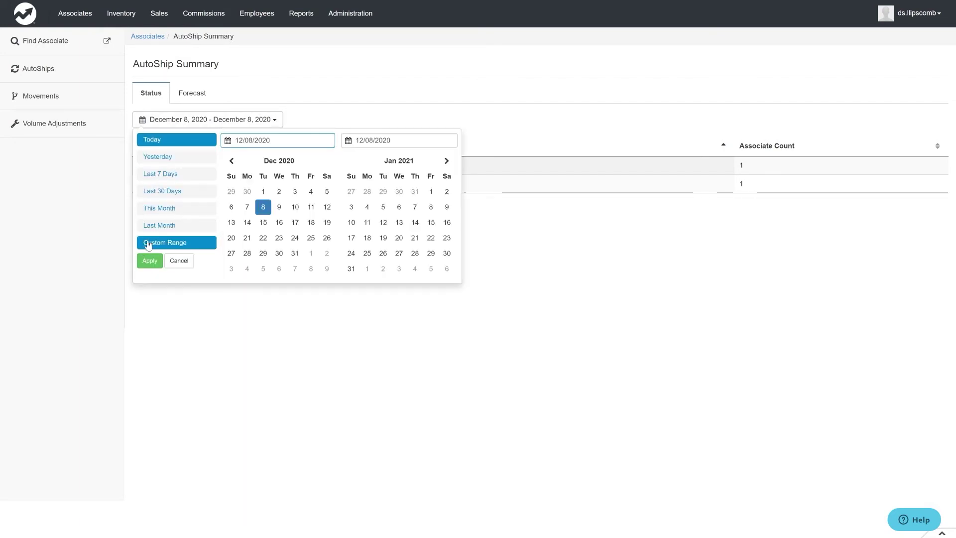
triple_click(232, 162)
triple_click(232, 162)
double_click(232, 162)
click(247, 222)
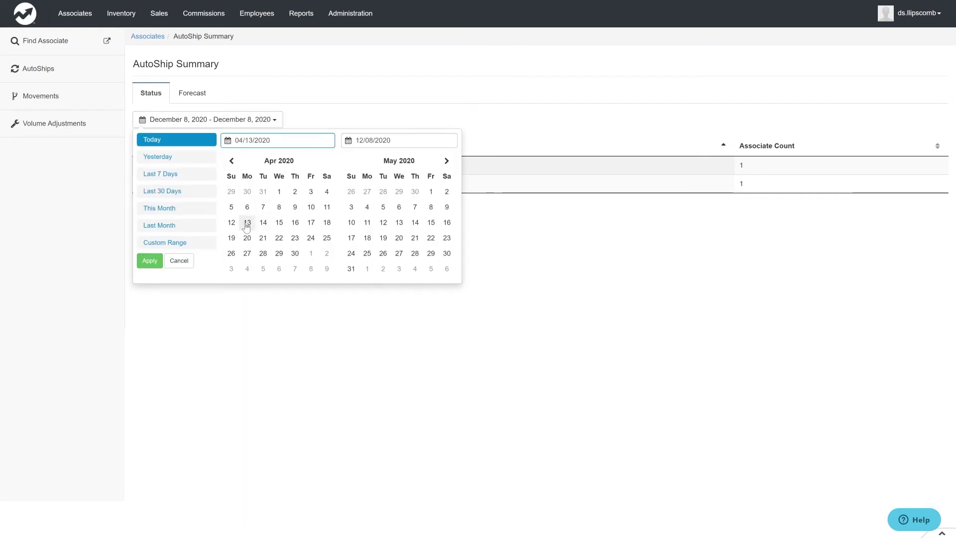
click(412, 224)
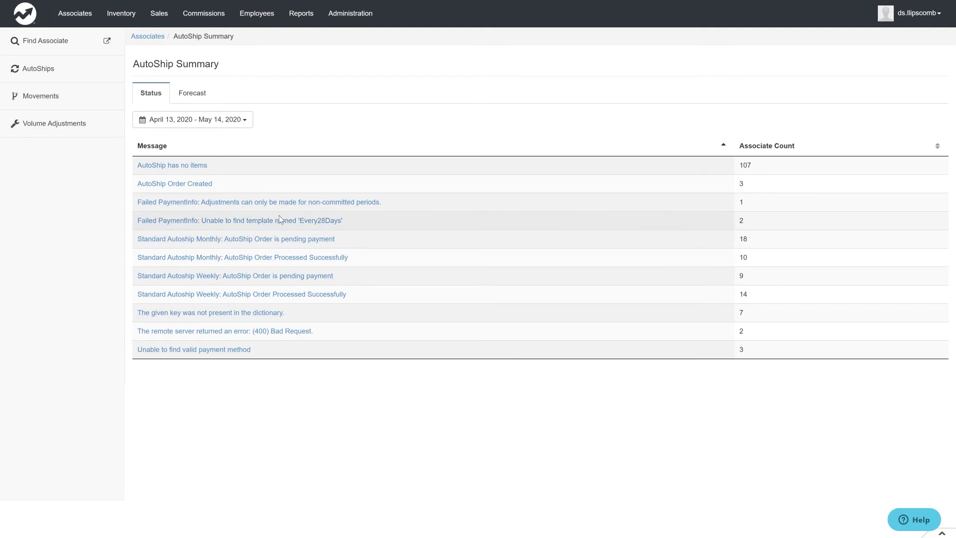
Examine the first associate's profile, AutoShip and order behind the 'Every28Days' missing-template payment failure message
click(230, 224)
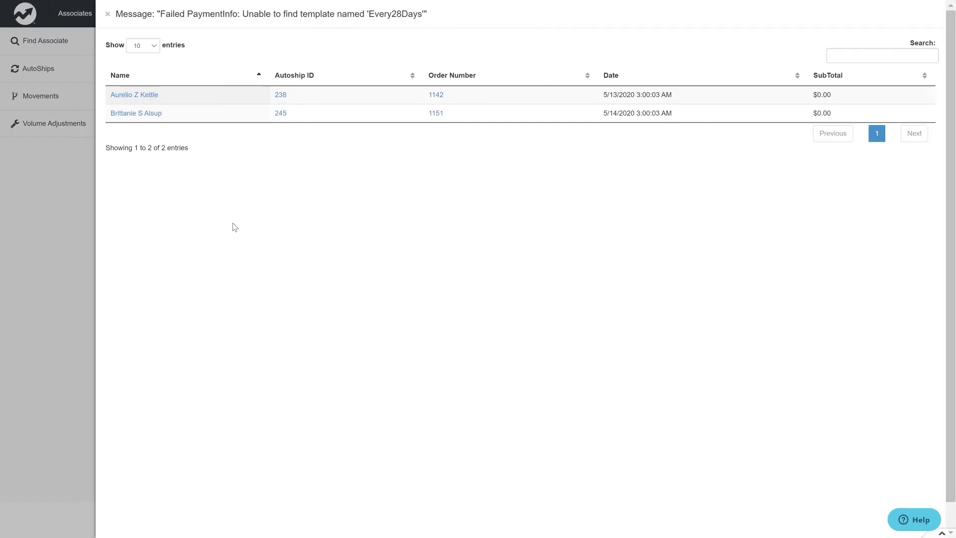
click(151, 95)
click(106, 14)
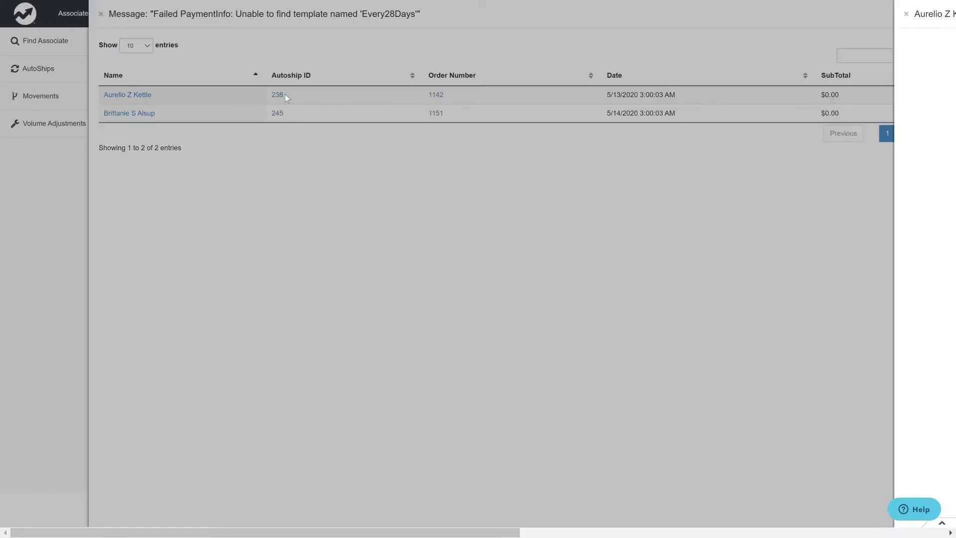
click(279, 95)
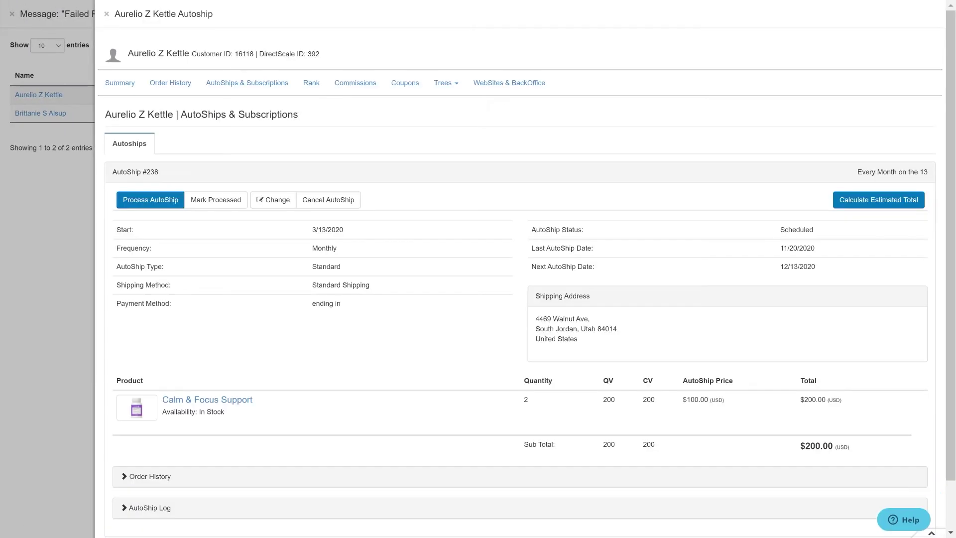
click(115, 14)
click(436, 94)
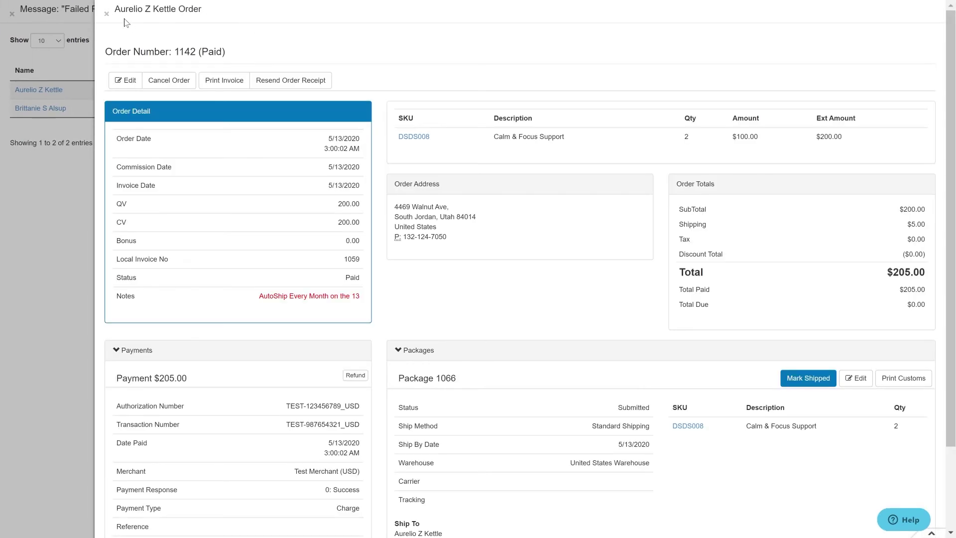
click(116, 13)
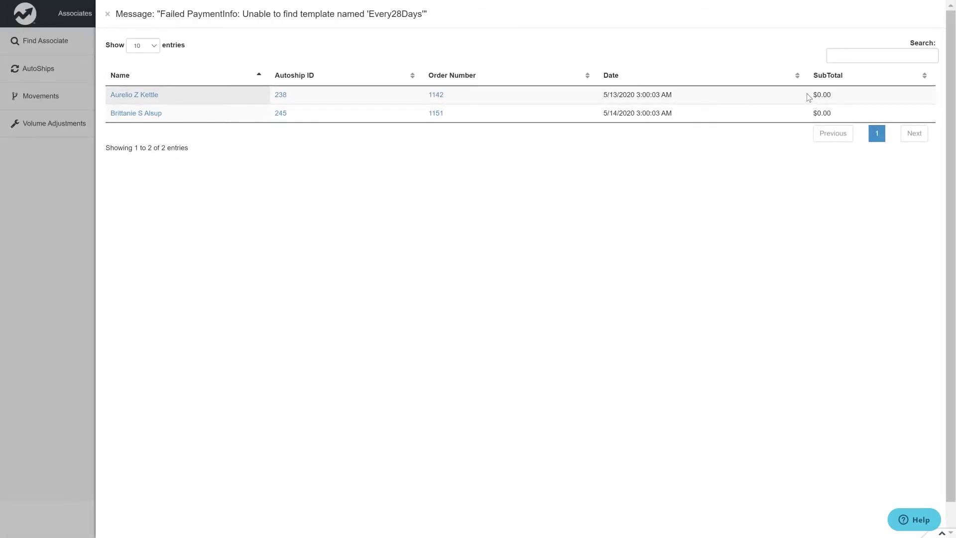
click(107, 14)
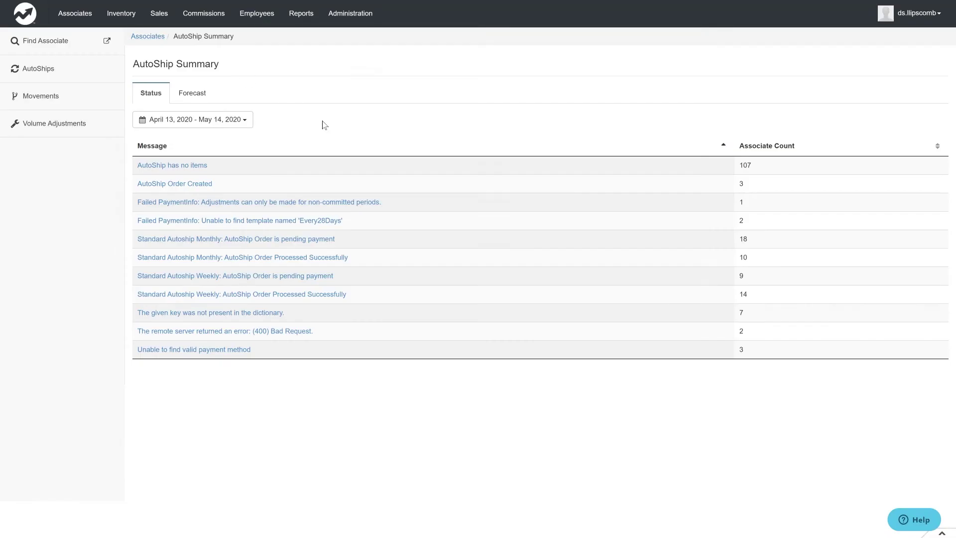
Show the AutoShip forecast for the next 30 days
click(208, 100)
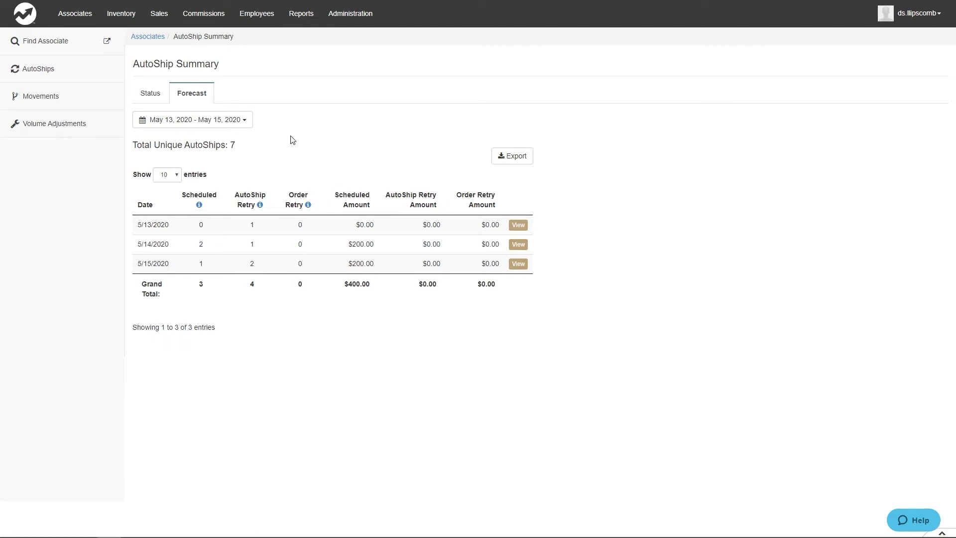
click(244, 121)
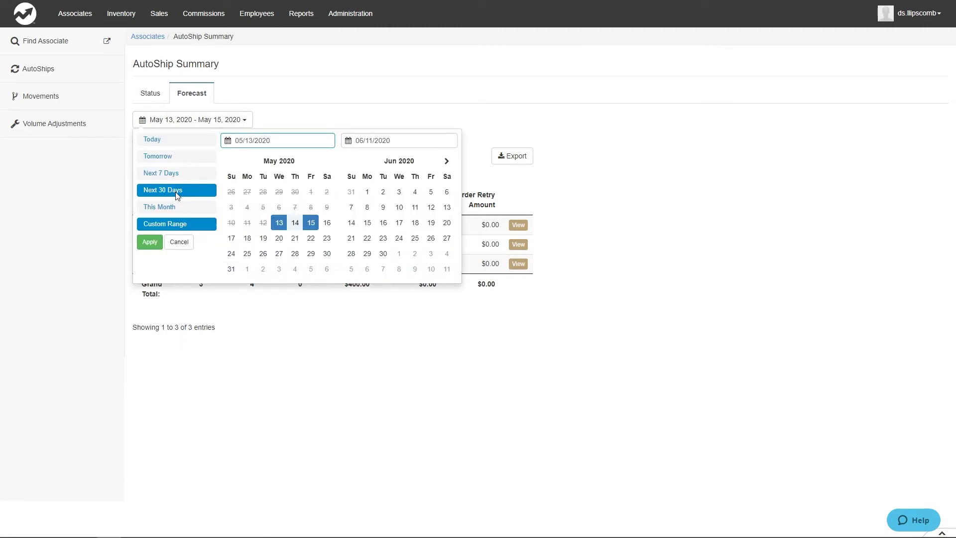
click(174, 191)
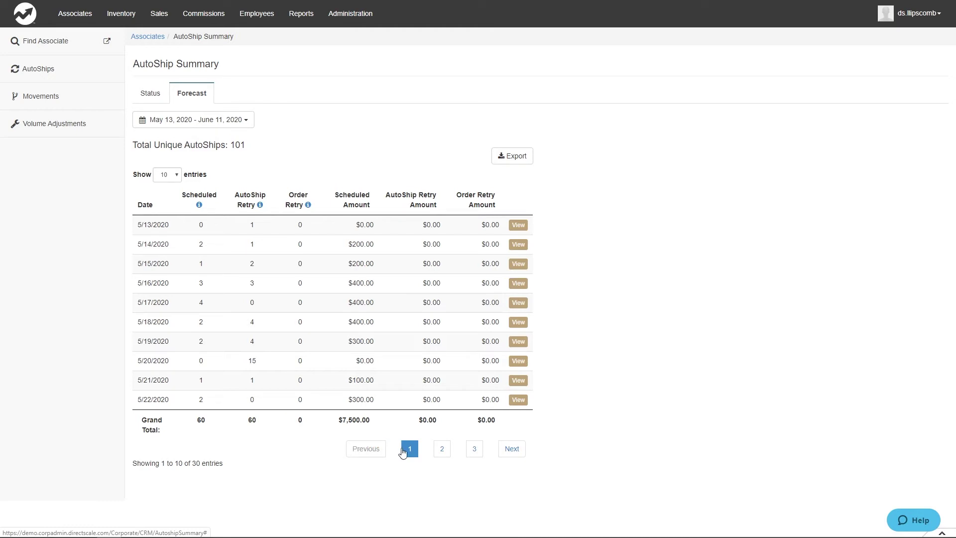
Look through all forecast dates on one page, and return the list to 10 entries per page
click(178, 177)
click(168, 222)
scroll(548, 260, down, 7)
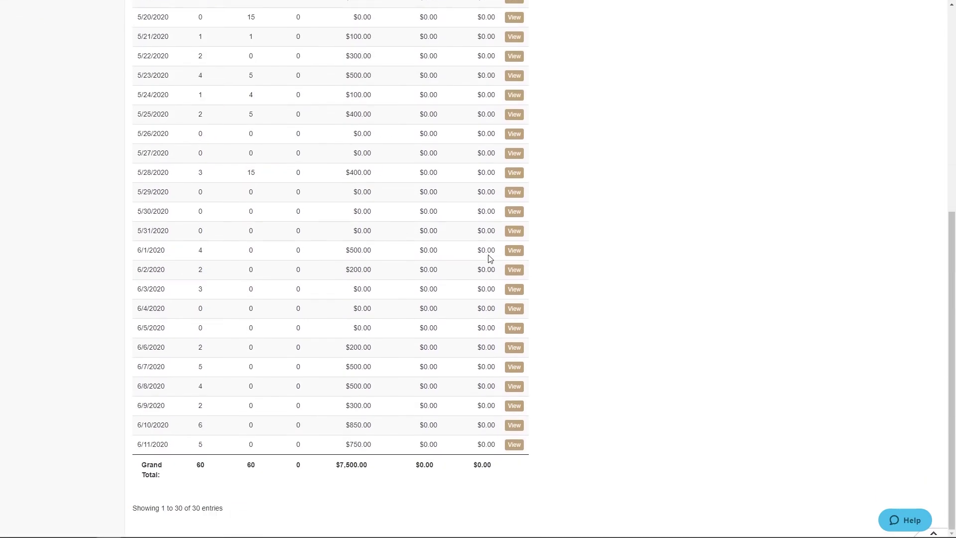
scroll(318, 480, up, 7)
click(174, 175)
click(164, 189)
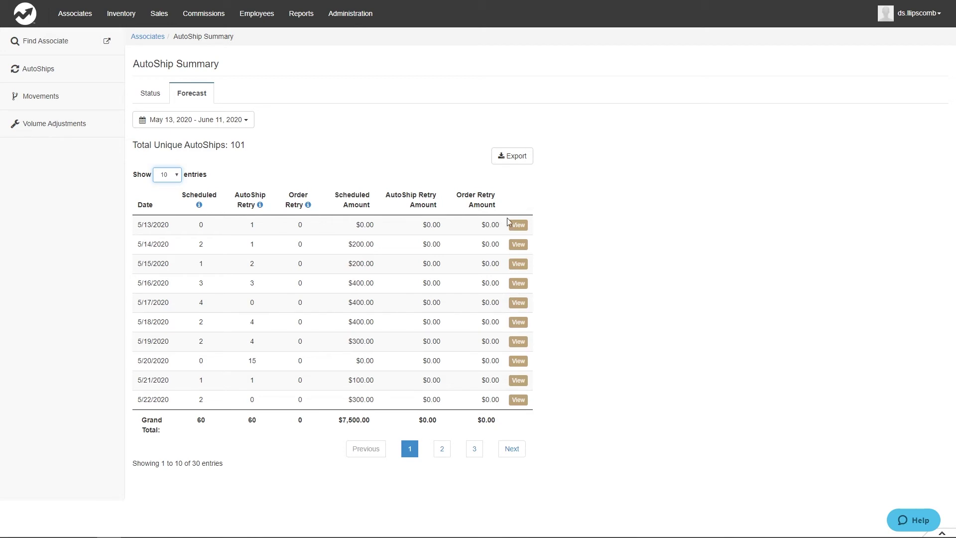
View the AutoShips forecast for 5/14/2020, and export the 30-day forecast
click(518, 245)
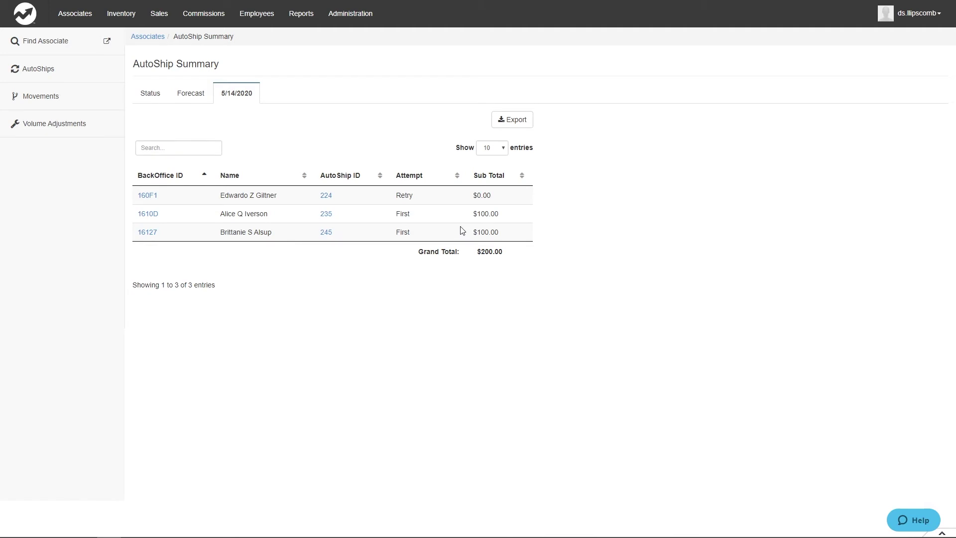
click(202, 99)
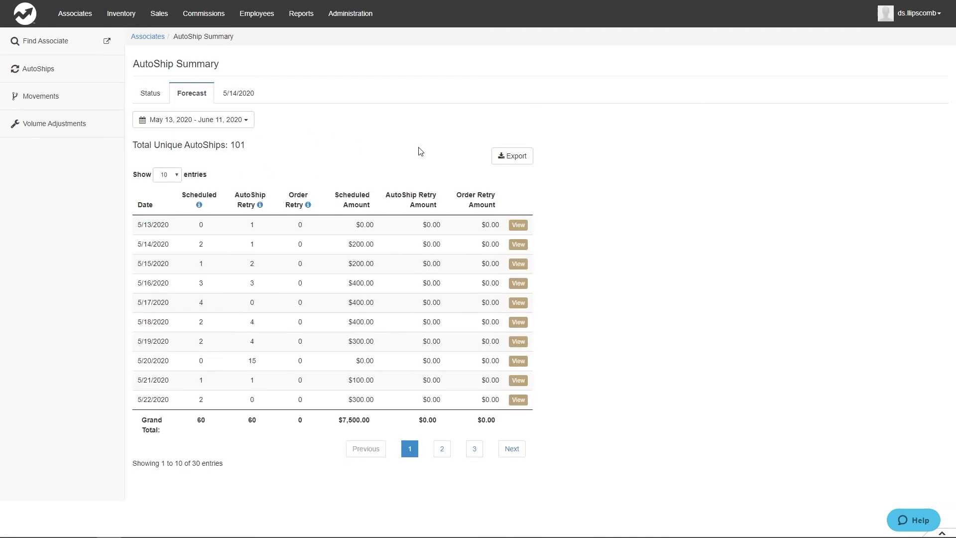
click(506, 158)
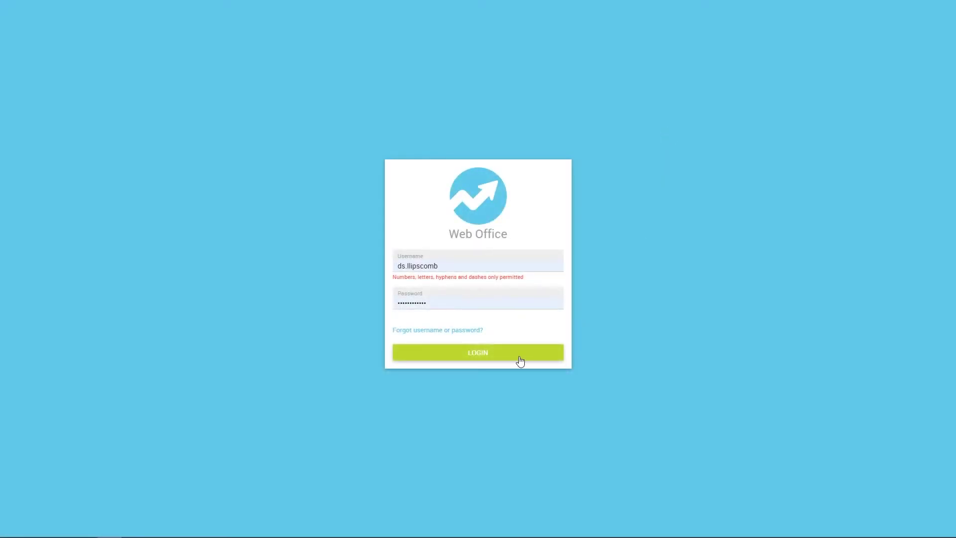
Log in to the Web Office with the filled-in credentials and open the associate's Manage Autoship page
click(518, 358)
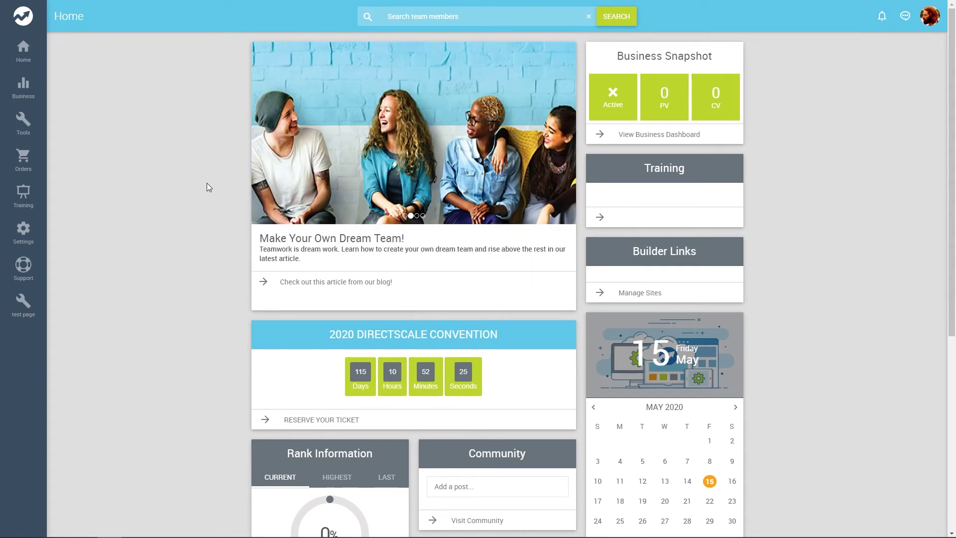
click(23, 158)
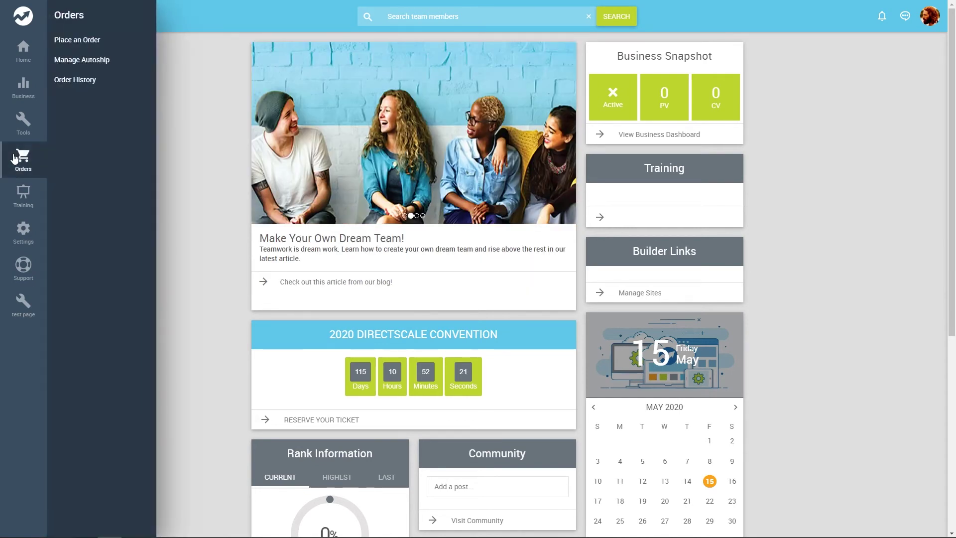
click(86, 59)
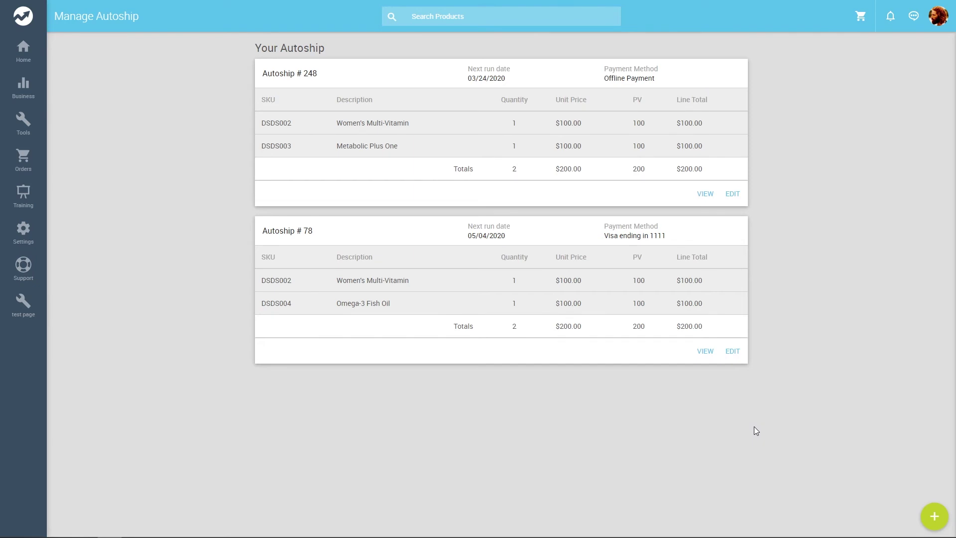
Start a new Autoship with one Greens & Antioxidant Blend in the kit option and proceed to its review
click(933, 518)
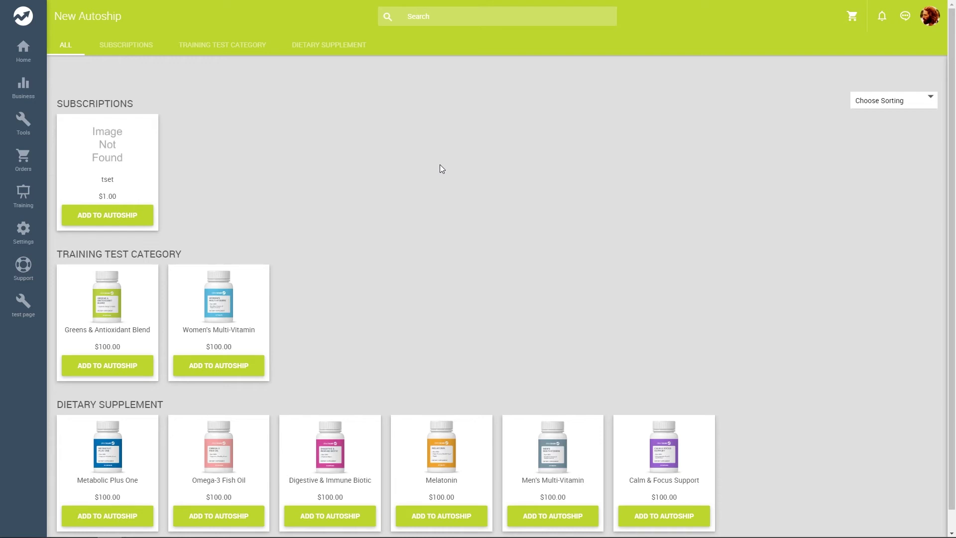
click(111, 365)
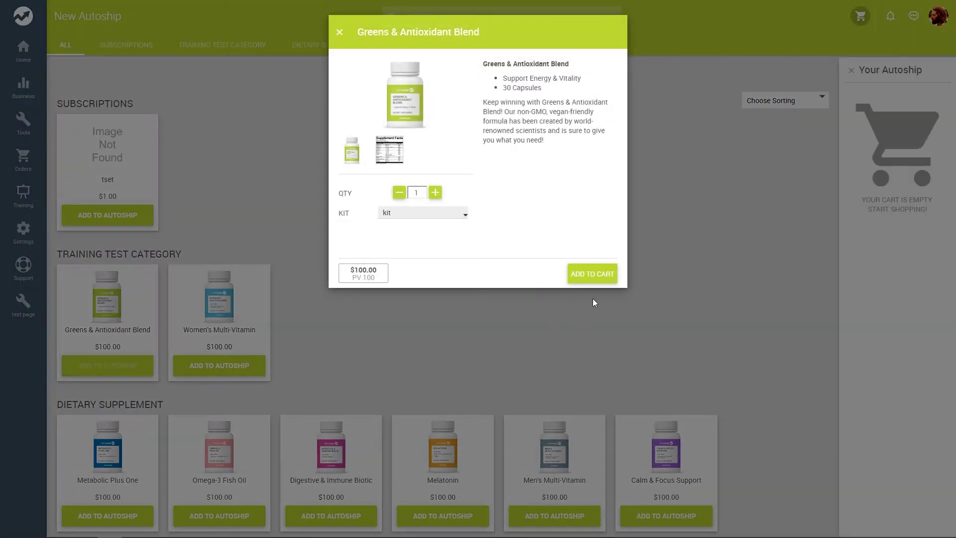
click(593, 273)
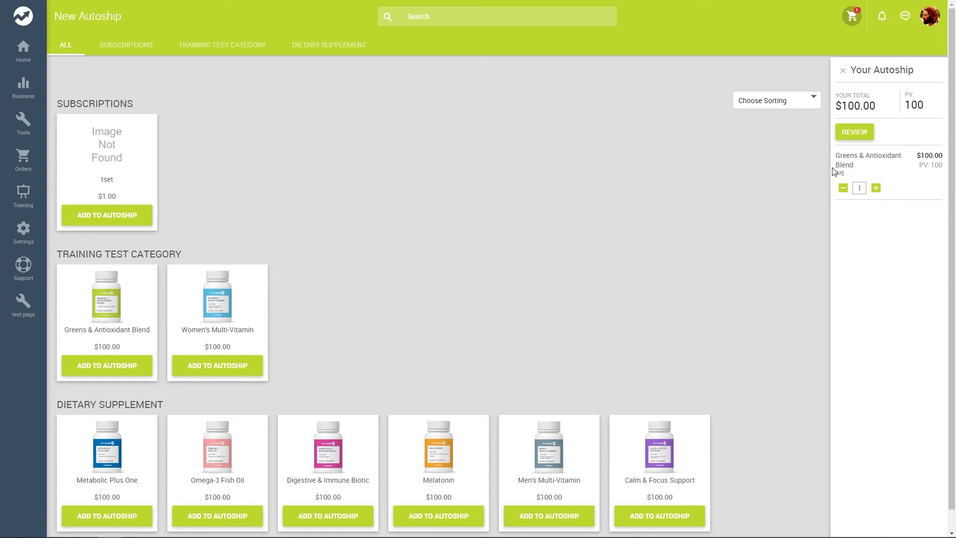
click(854, 133)
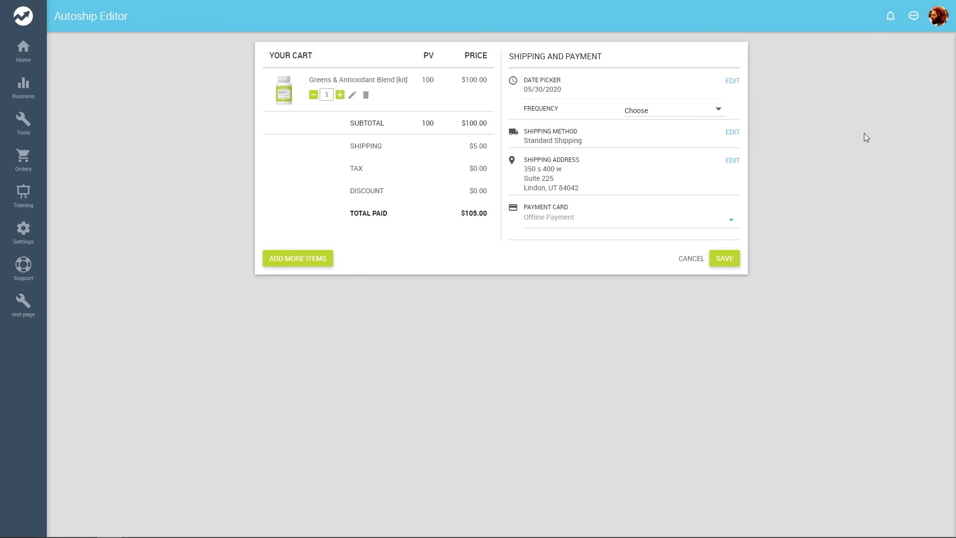
Set the new Autoship's date to 05/18/2020 and its frequency to Monthly
click(731, 81)
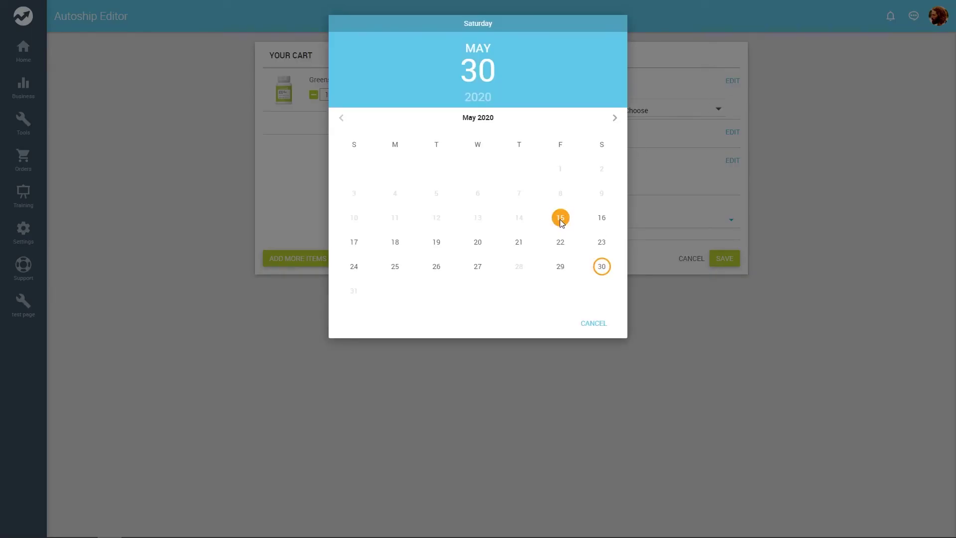
click(394, 243)
click(614, 325)
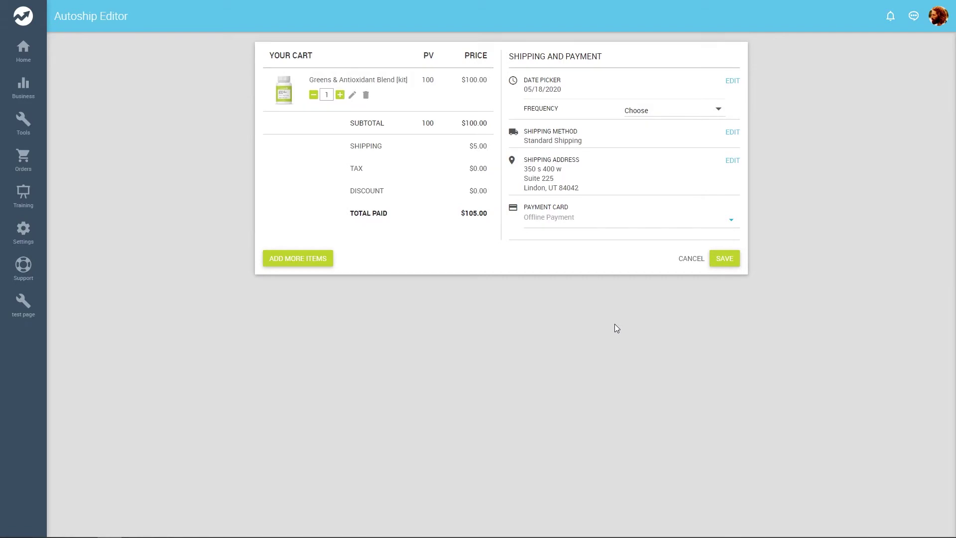
click(682, 114)
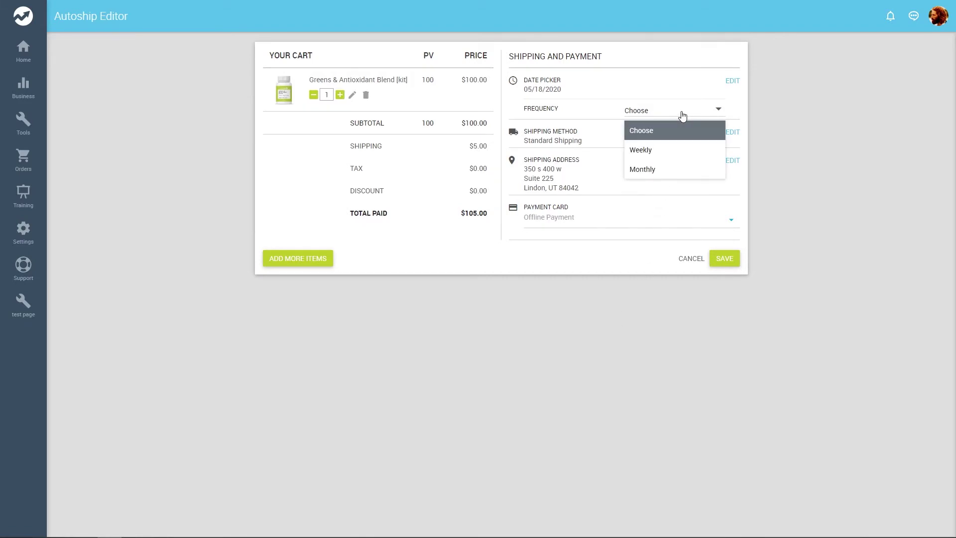
click(677, 169)
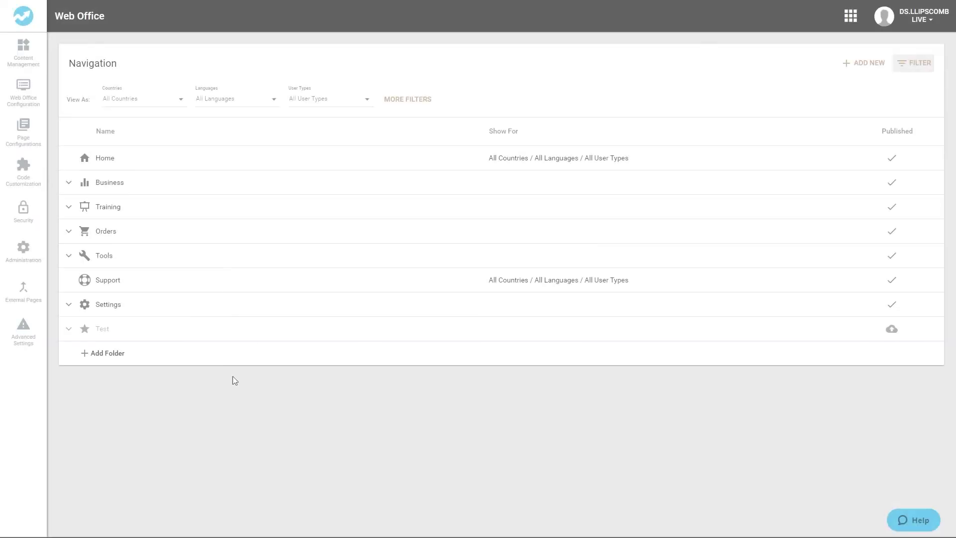
Open the Office AutoShip cart for Distributor Associates for editing from the advanced cart settings
click(32, 342)
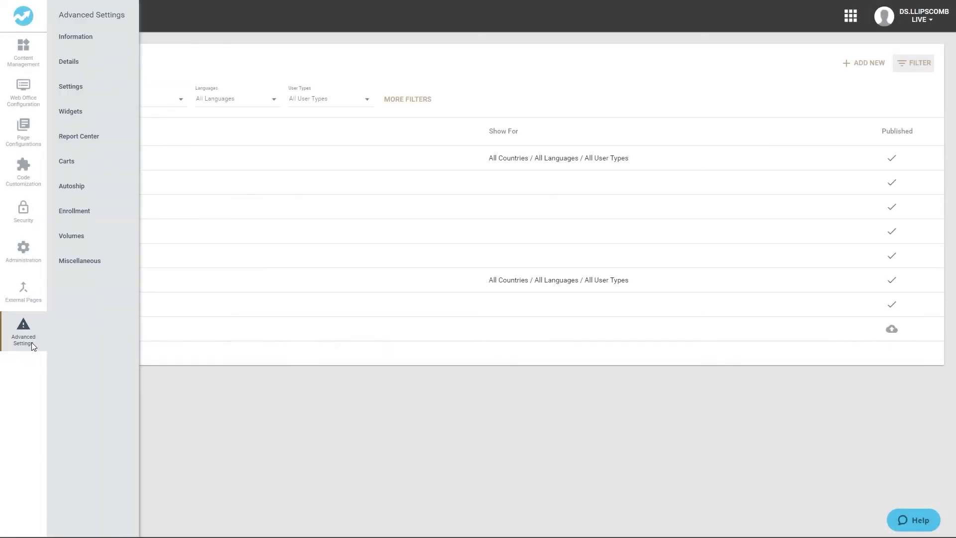
click(81, 166)
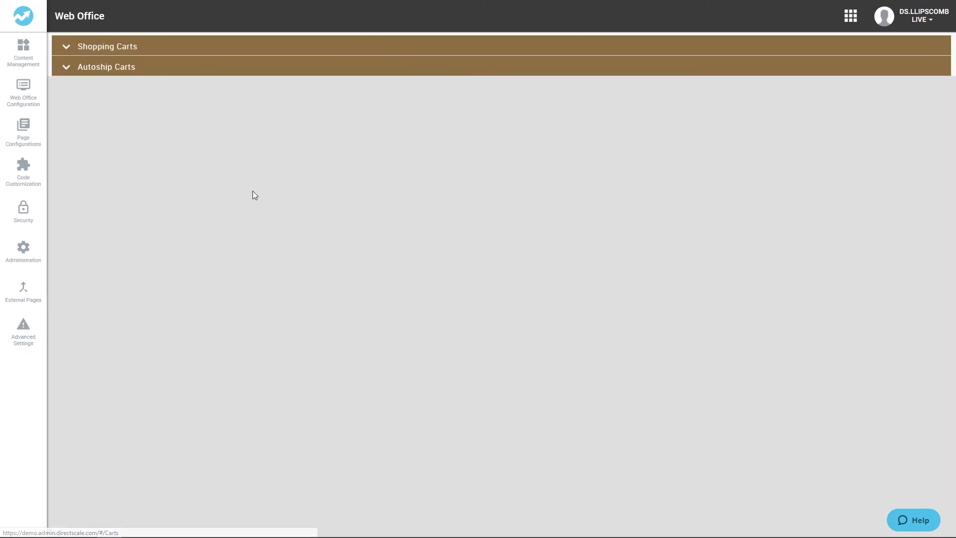
click(66, 67)
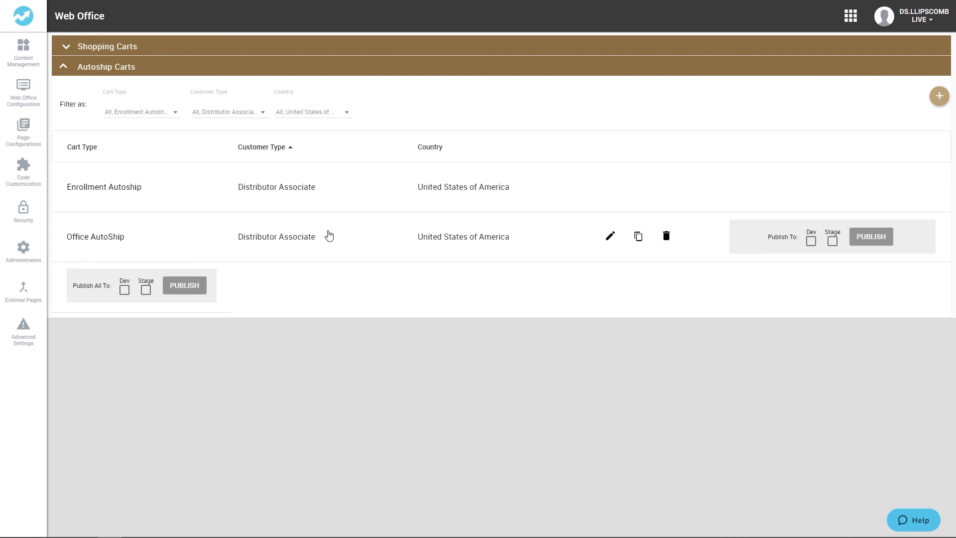
click(607, 239)
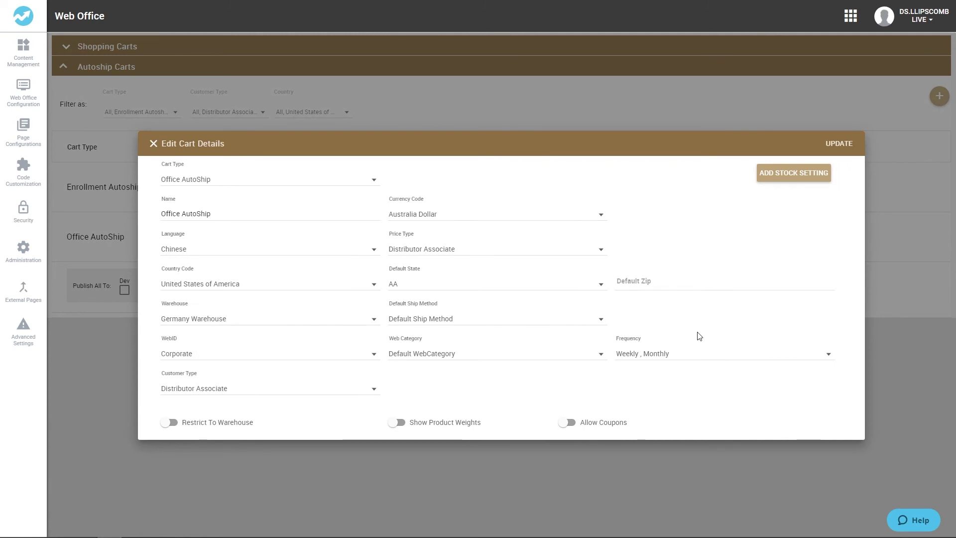
Add Every Two Weeks and Yearly to the Office AutoShip cart's frequencies and update the cart
click(722, 359)
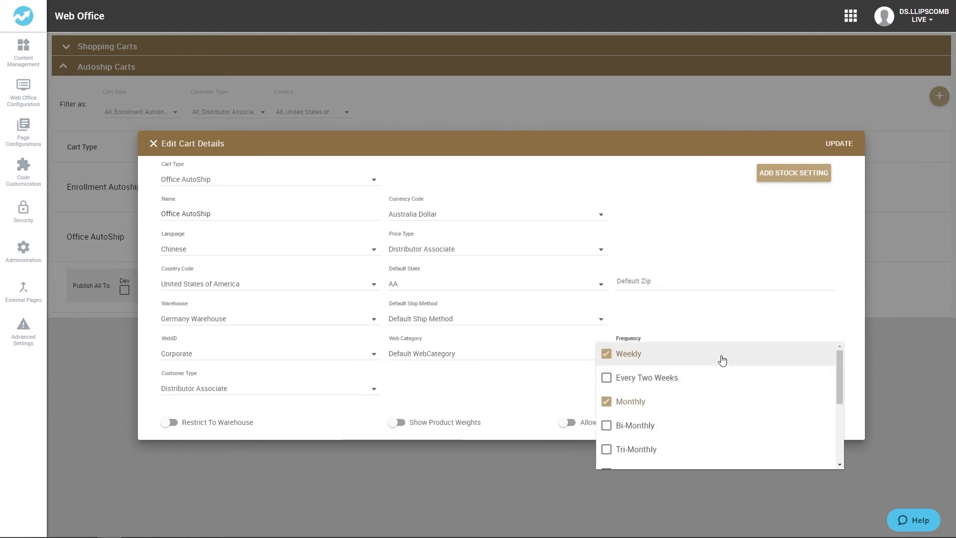
click(609, 382)
scroll(608, 384, down, 3)
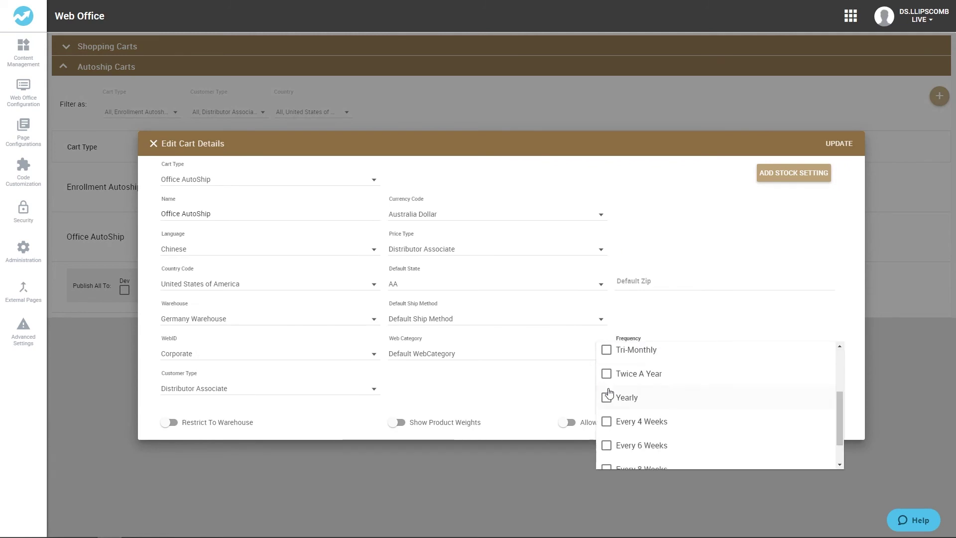
click(605, 397)
click(570, 394)
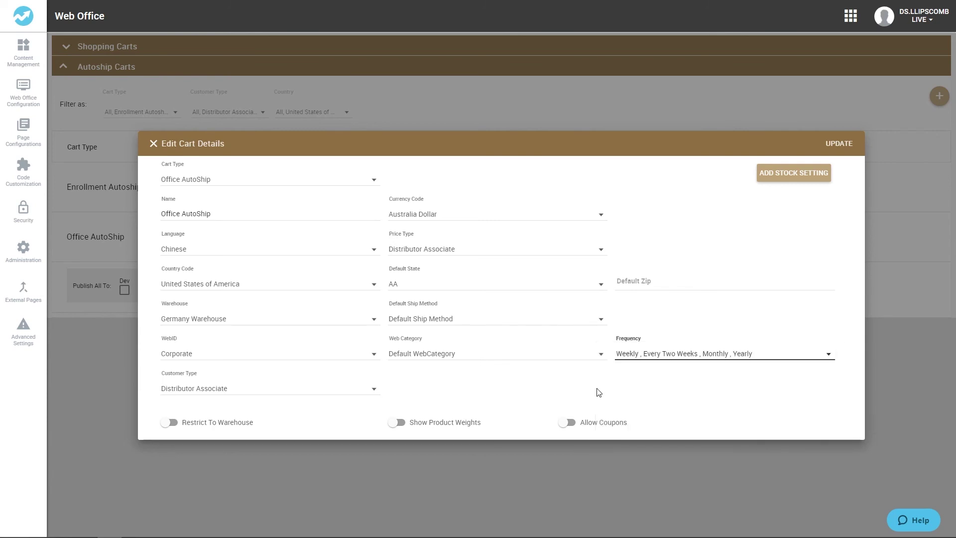
click(846, 148)
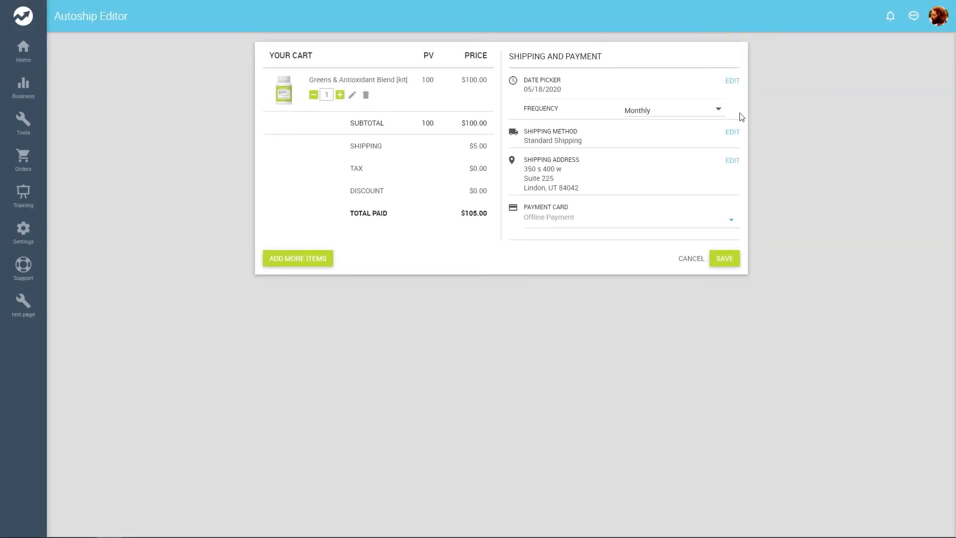
In the associate's new Autoship, confirm Standard Shipping as the shipping method and the default address for delivery
click(730, 132)
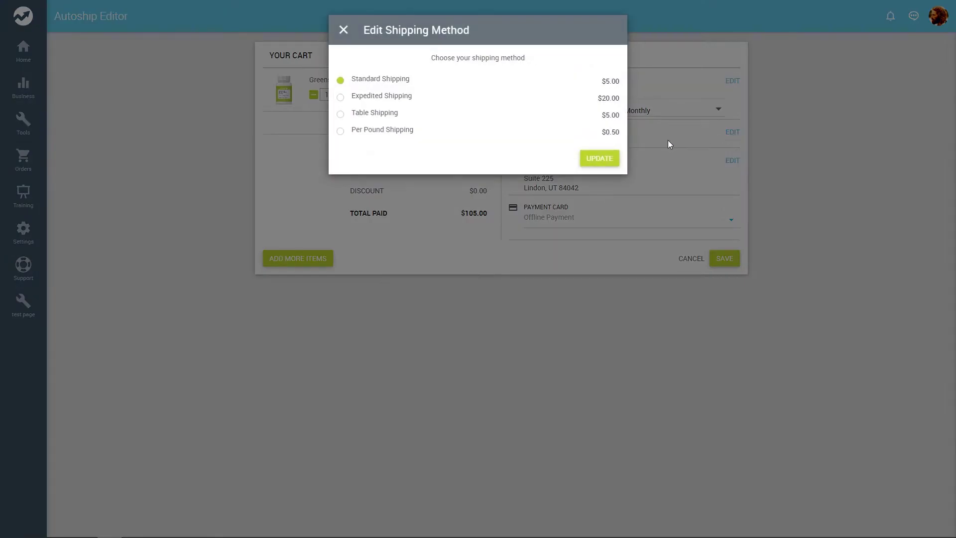
click(589, 158)
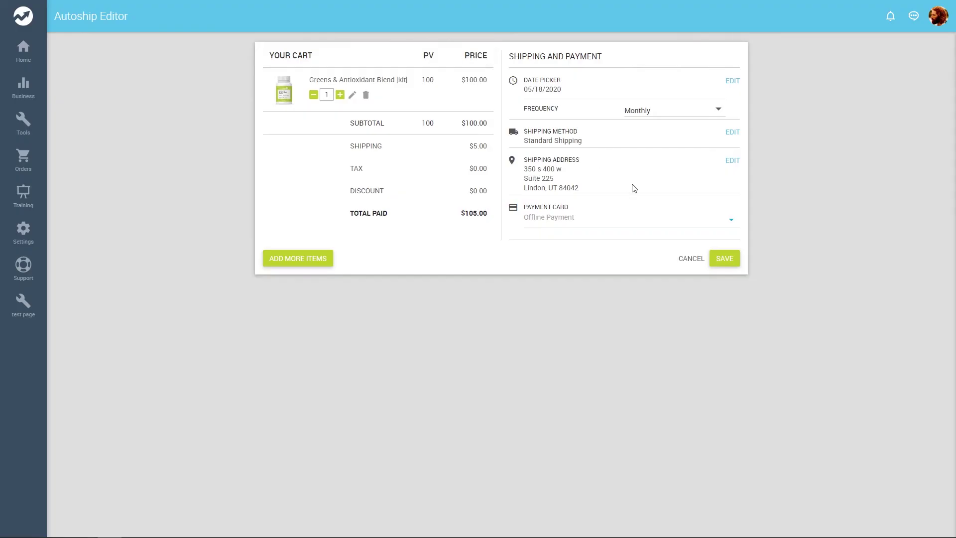
click(732, 160)
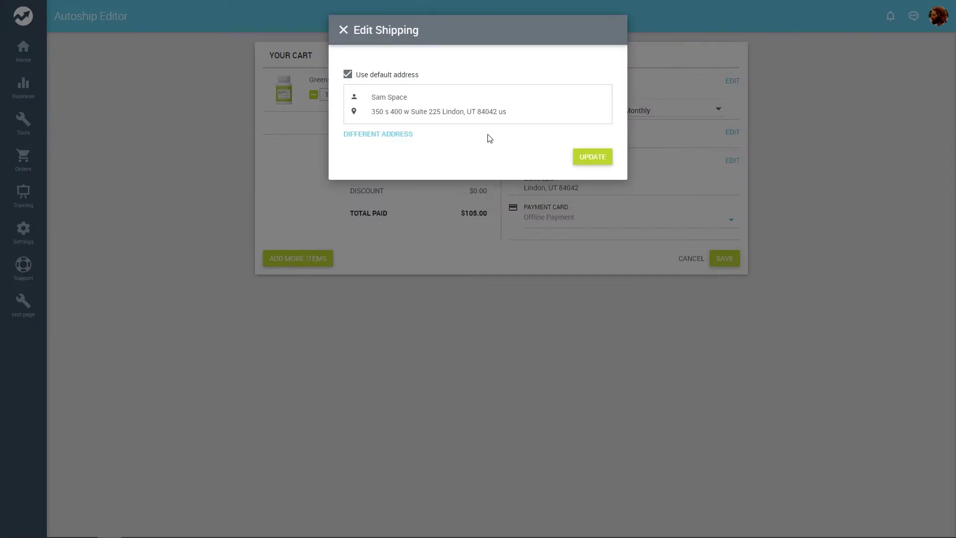
click(585, 157)
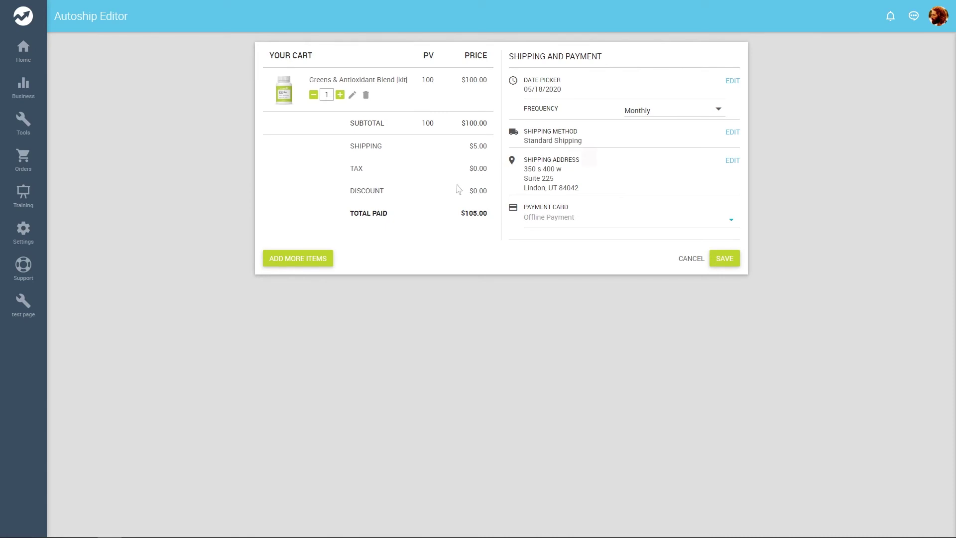
Add one Women's Multi-Vitamin to the Autoship and return to its review
click(301, 261)
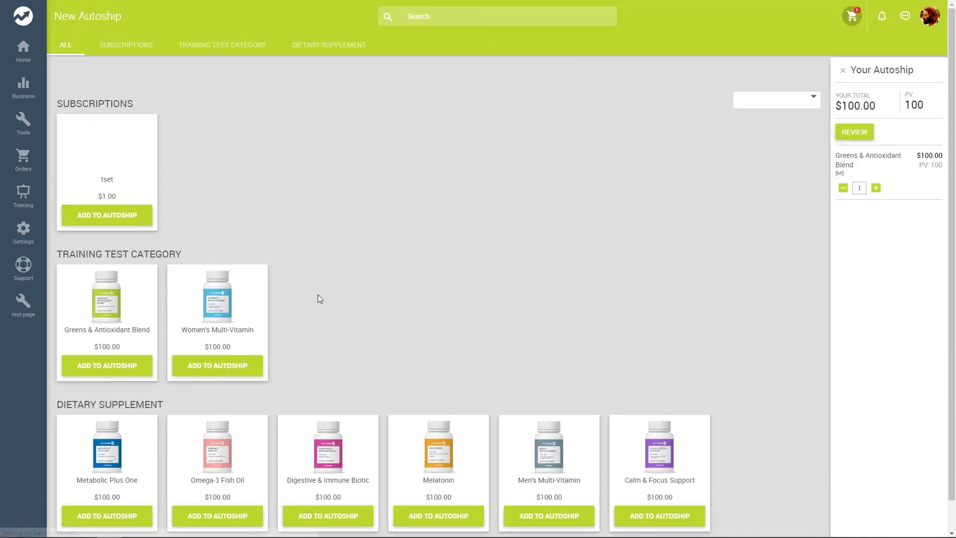
click(212, 365)
click(854, 133)
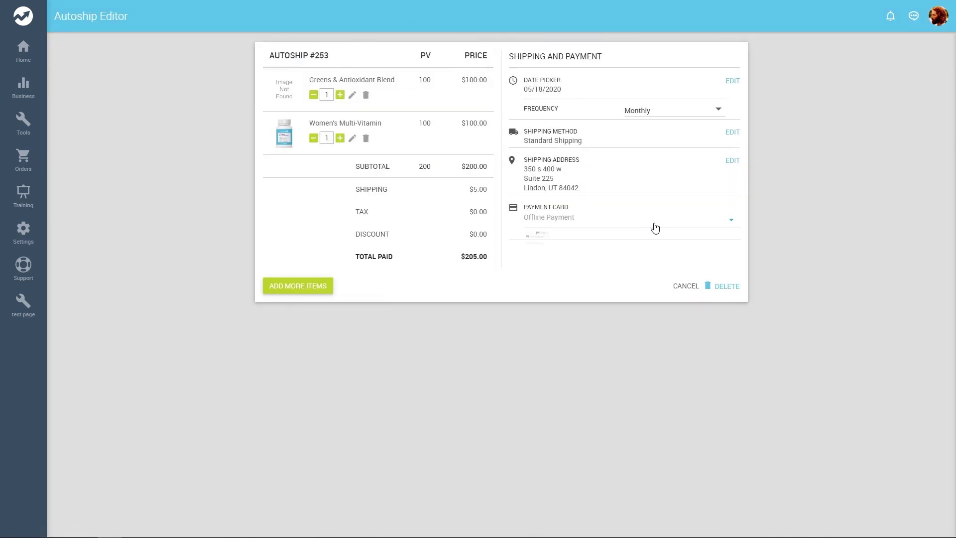
Add a credit card payment account with the cardholder's name, card number, expiration date and billing address, and save the card
click(655, 228)
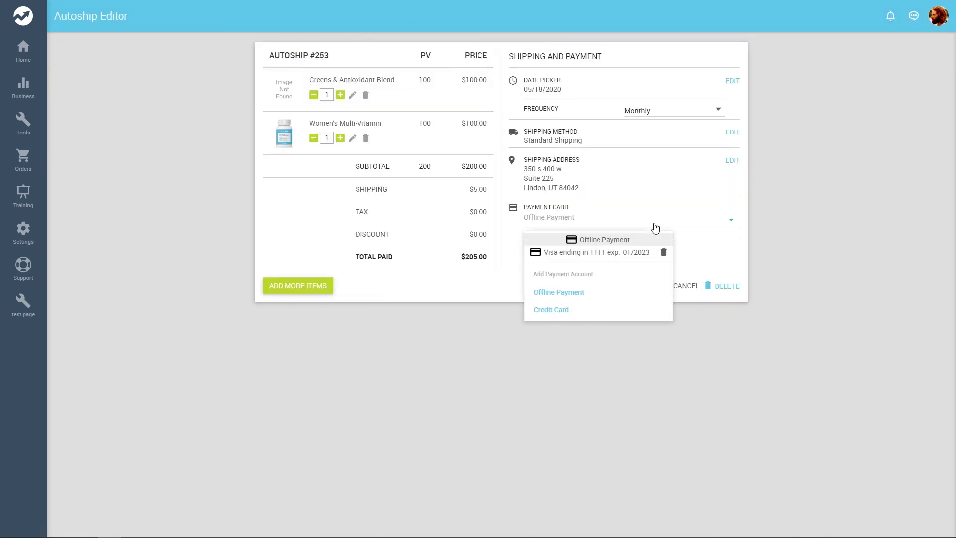
click(564, 310)
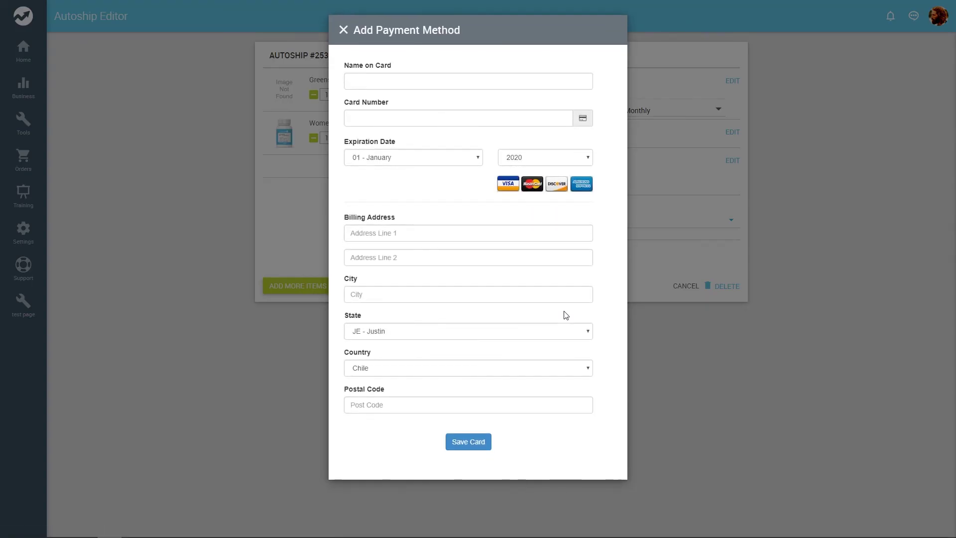
click(354, 84)
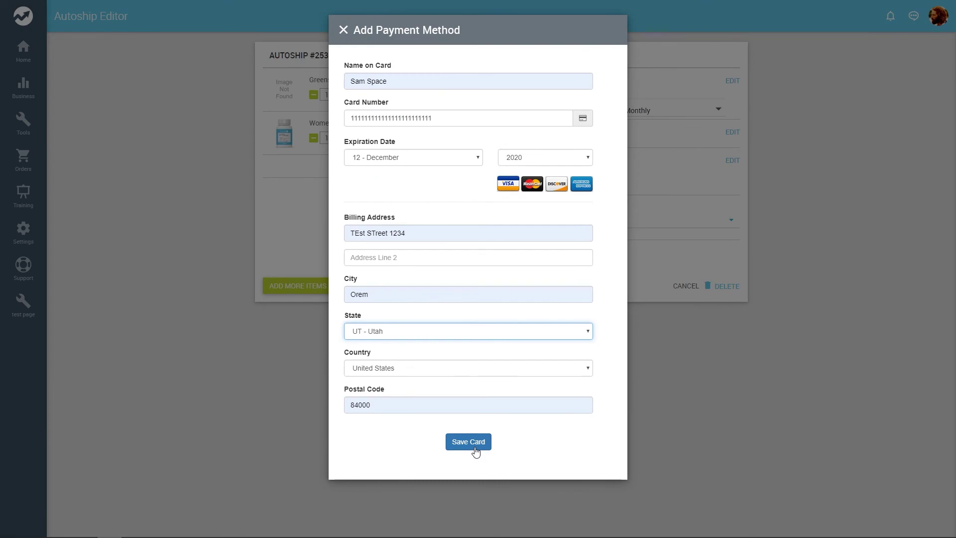
click(470, 442)
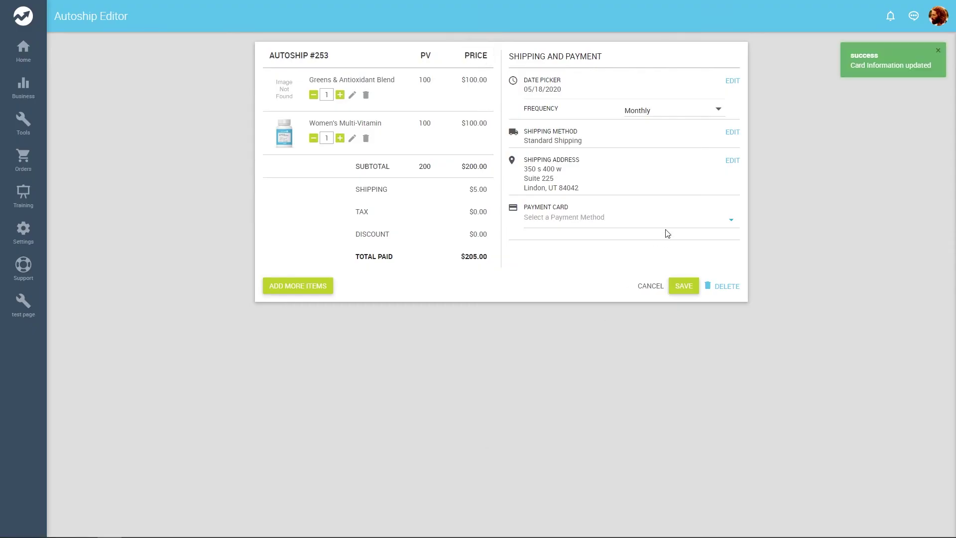
Select a saved credit card as the Autoship's payment card and save the Autoship
click(651, 234)
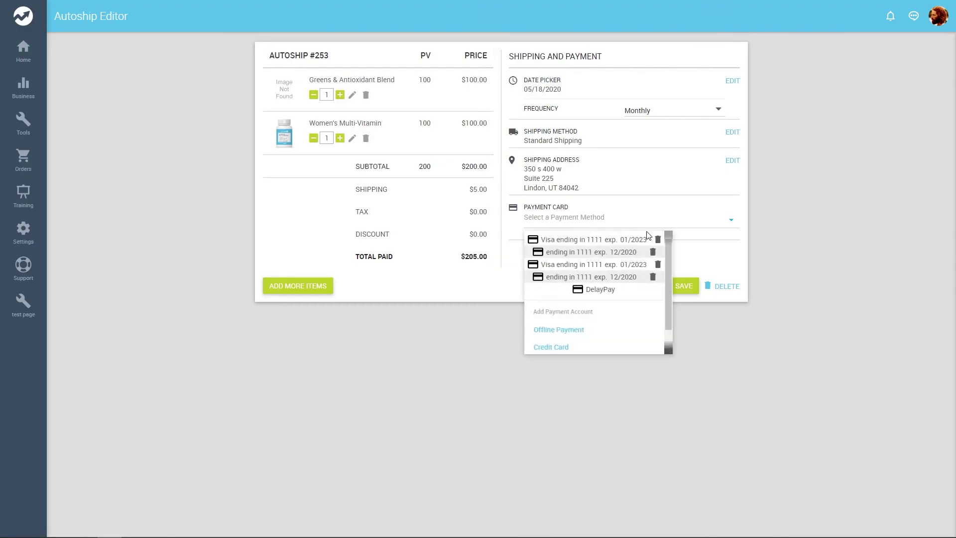
click(566, 254)
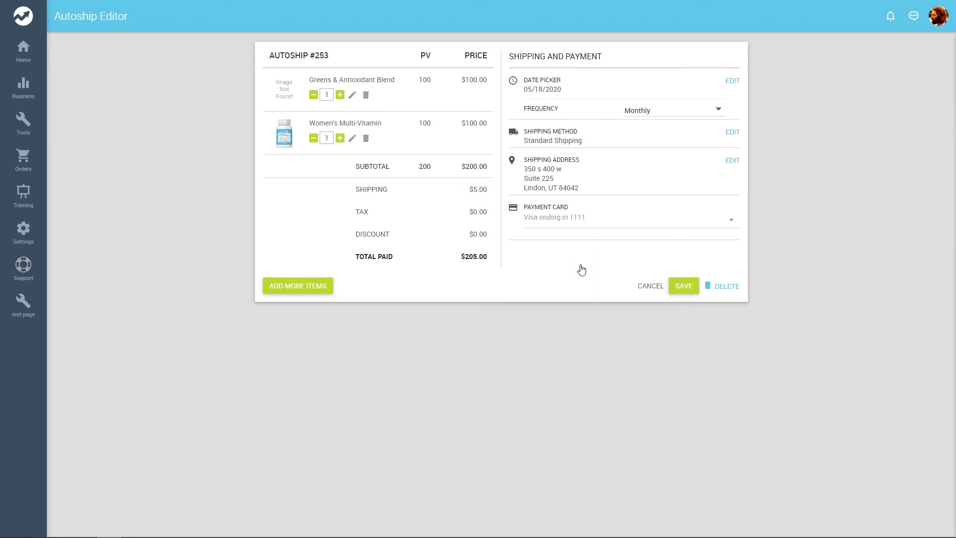
click(682, 285)
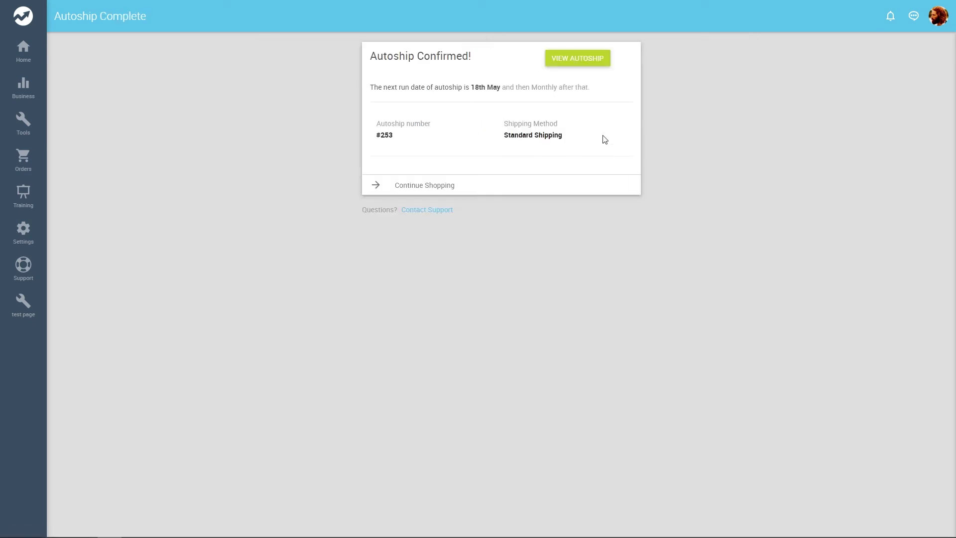
View the saved Autoship's invoice details from Manage Autoship, close them and open the same Autoship for editing
click(585, 58)
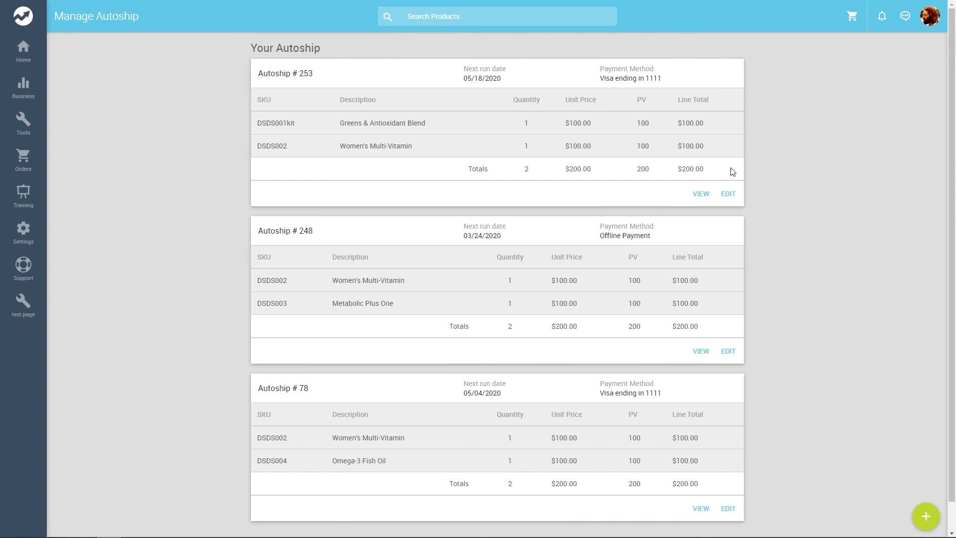
click(702, 194)
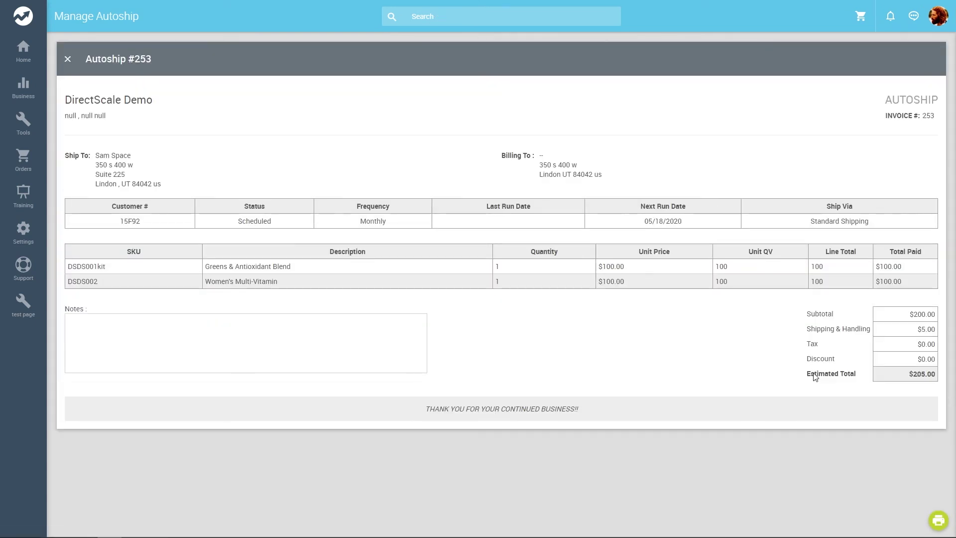
click(67, 61)
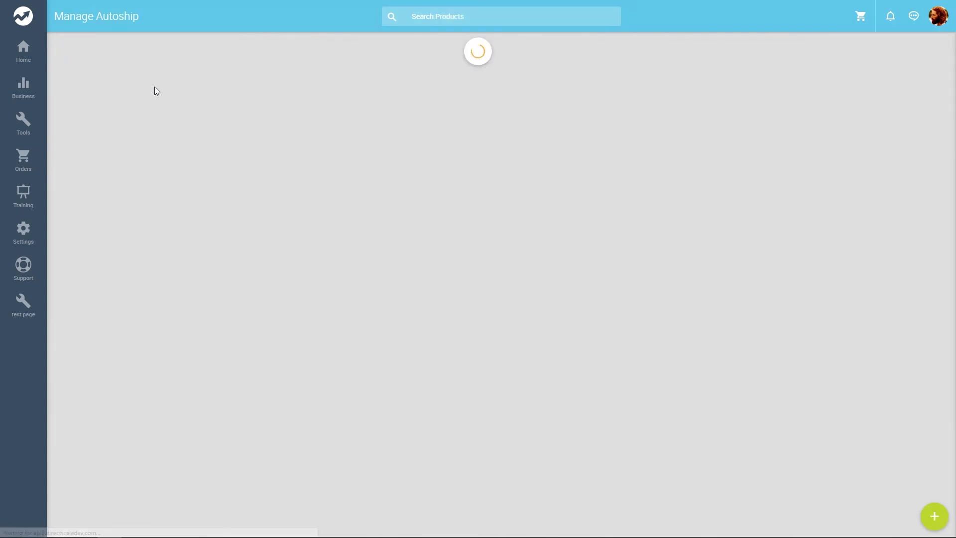
click(730, 196)
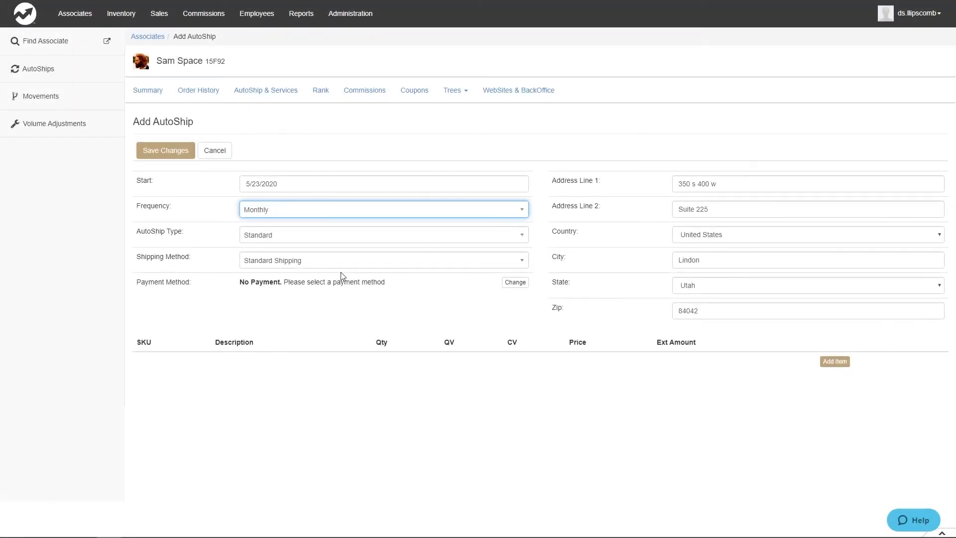
Switch to the Corporate Office Add AutoShip form and choose Standard as the AutoShip type
click(452, 241)
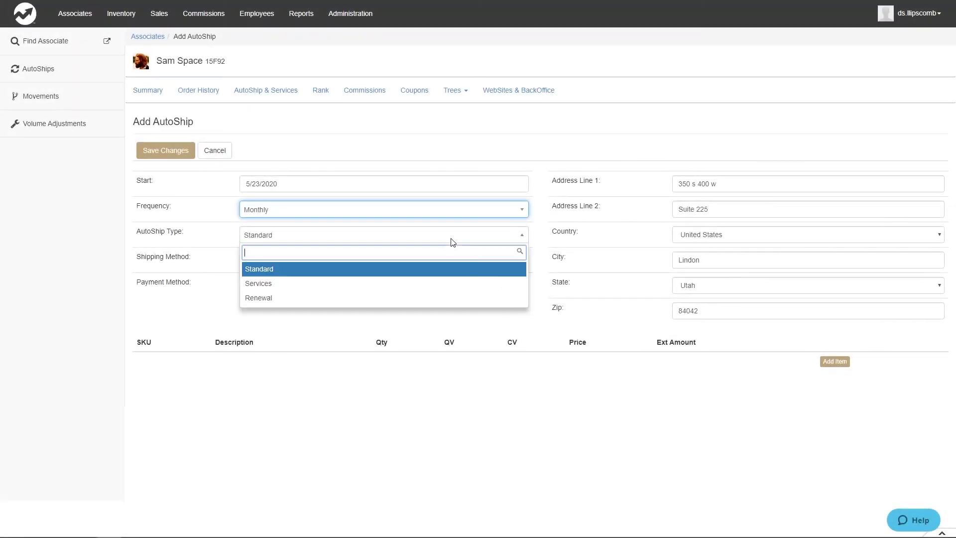
click(400, 269)
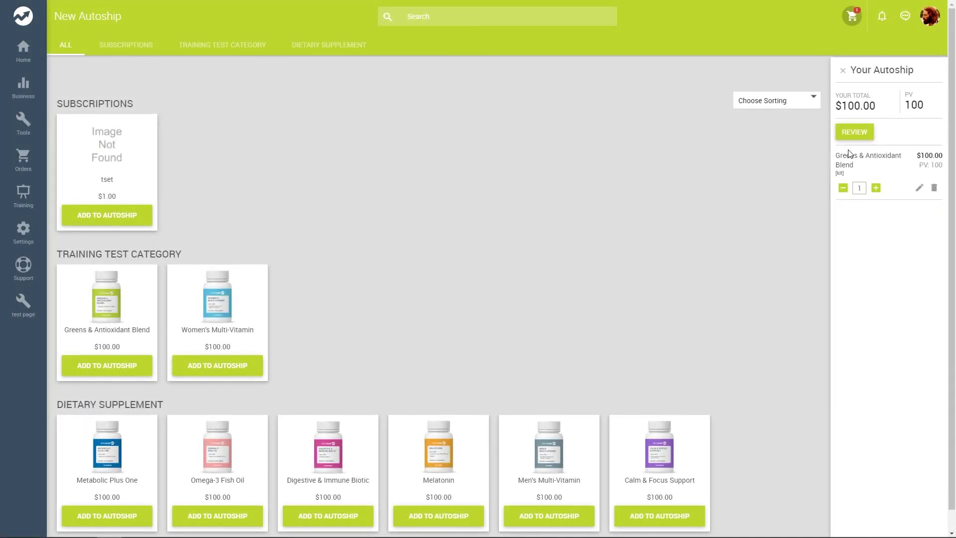
Switch to the Web Office, review the new Autoship's cart and set its date to 05/18/2020
click(863, 133)
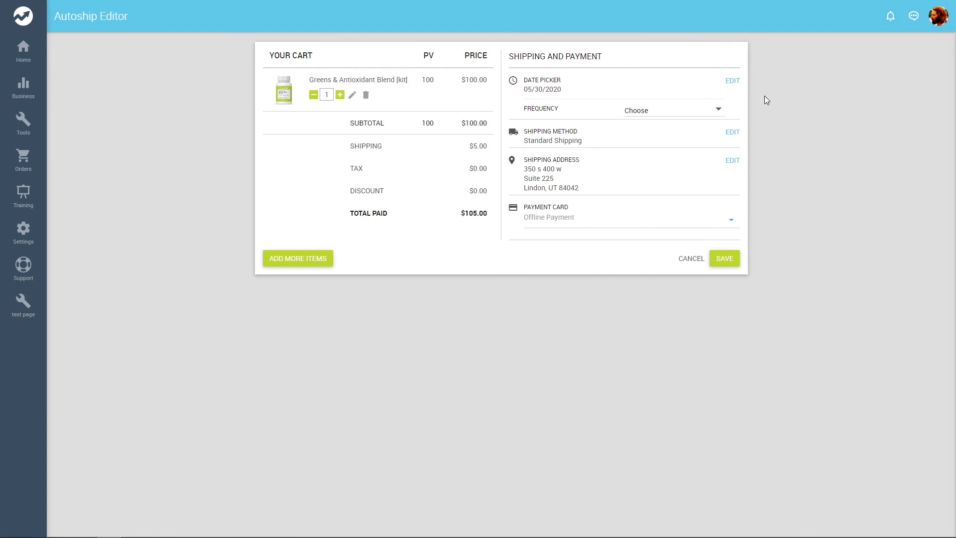
click(731, 80)
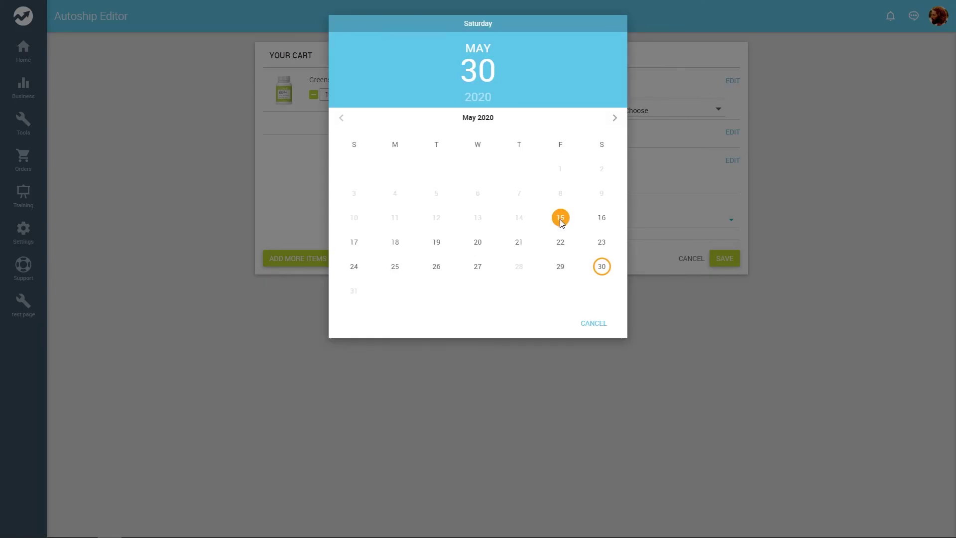
click(394, 241)
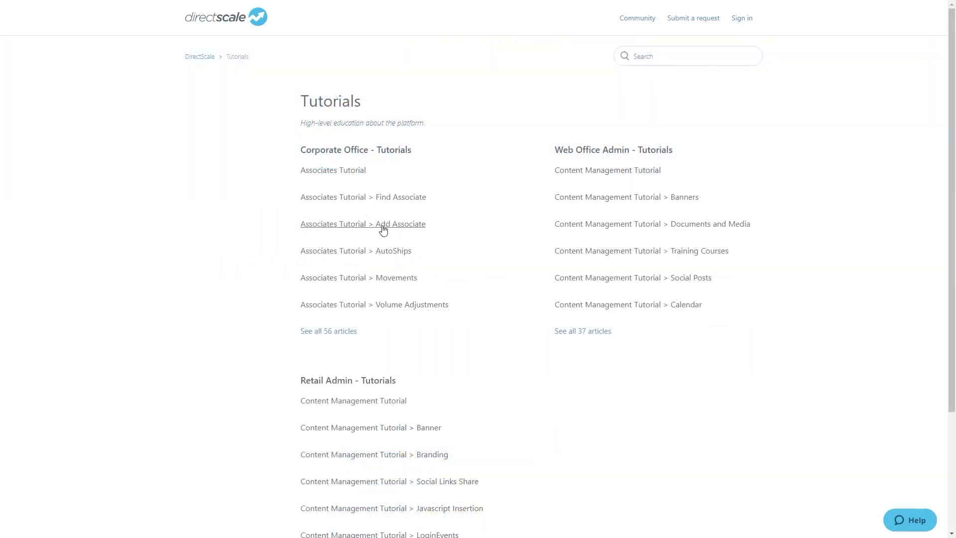
Enter "How to add a new market?" as a search in the DirectScale help center's Help widget
click(384, 228)
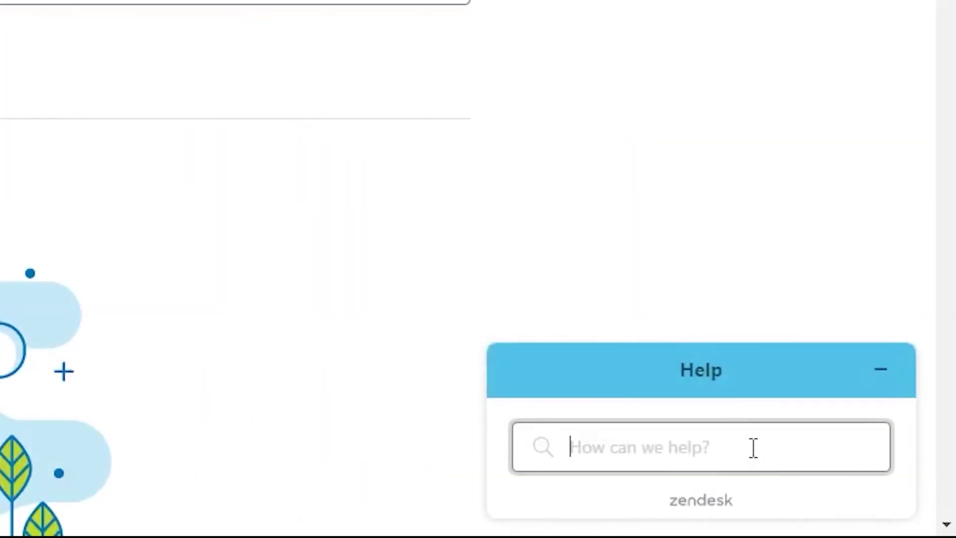
text(How to add a new market)
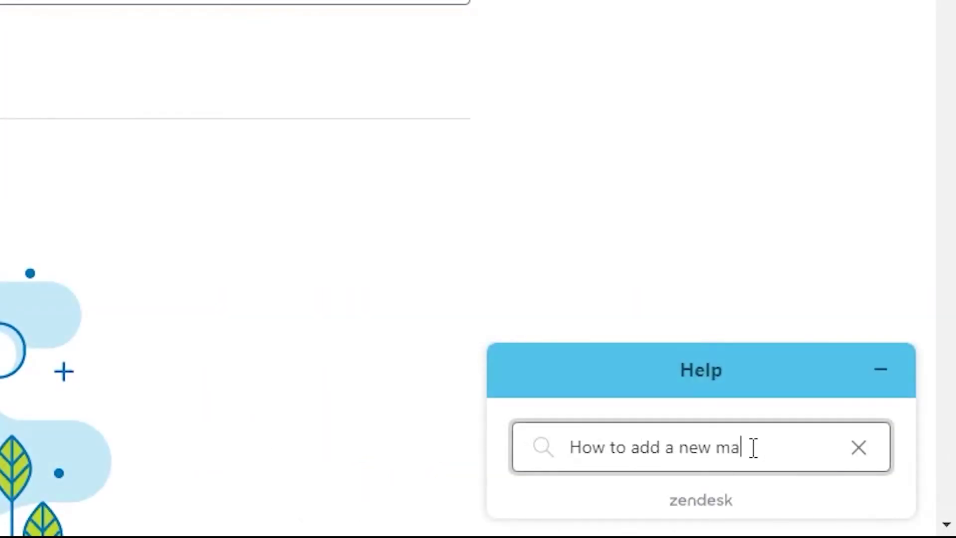
text(?)
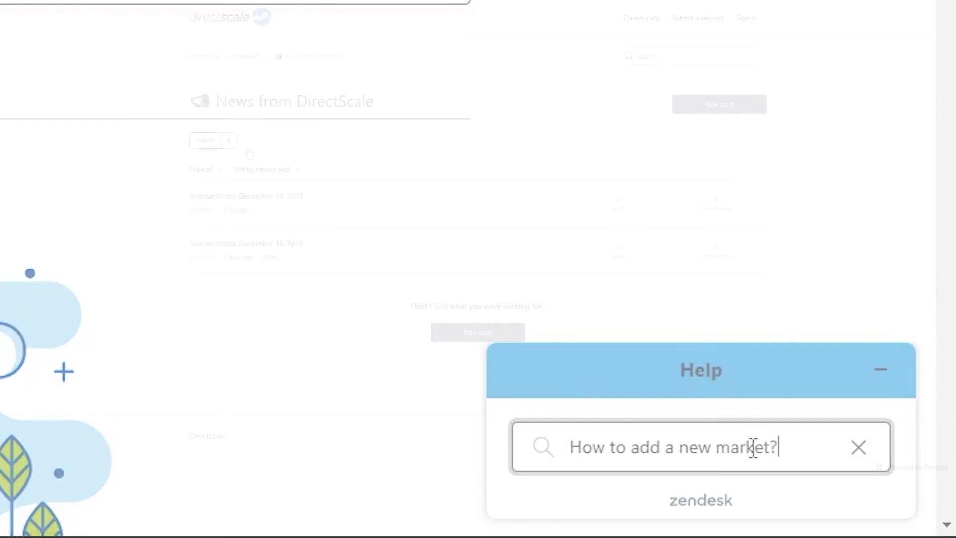